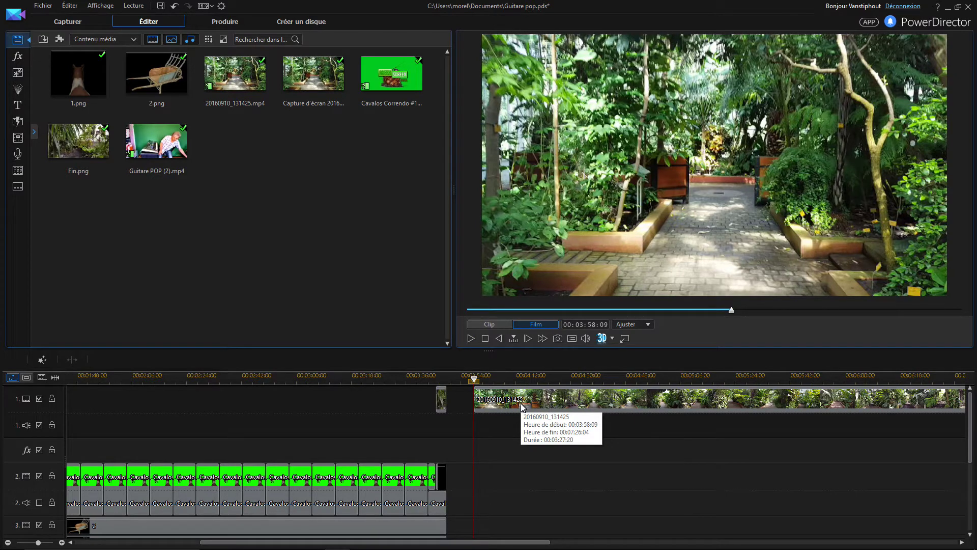
Start playing the garden video on track 1 and set the preview quality to Haute résolution d'aperçu
left_click(470, 339)
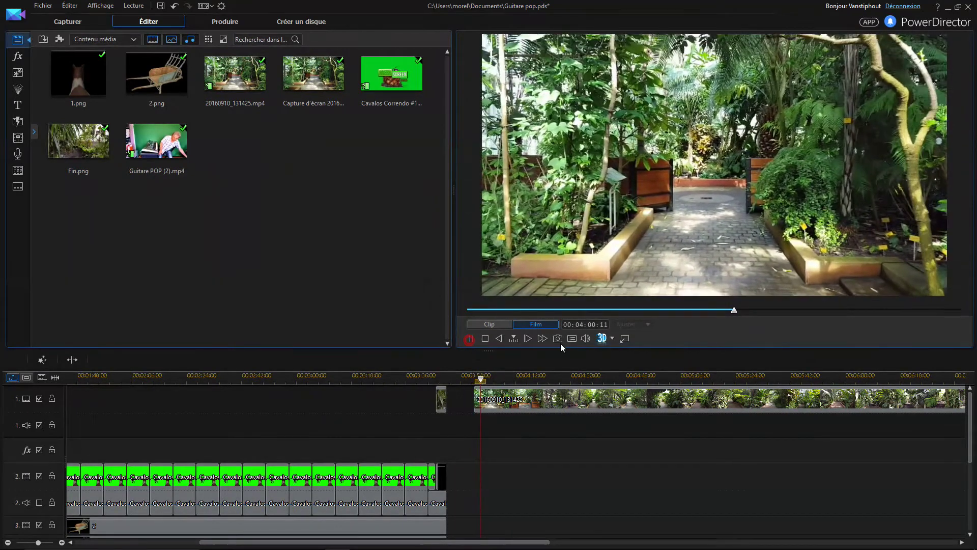
left_click(603, 338)
mouse_move(611, 345)
left_click(726, 358)
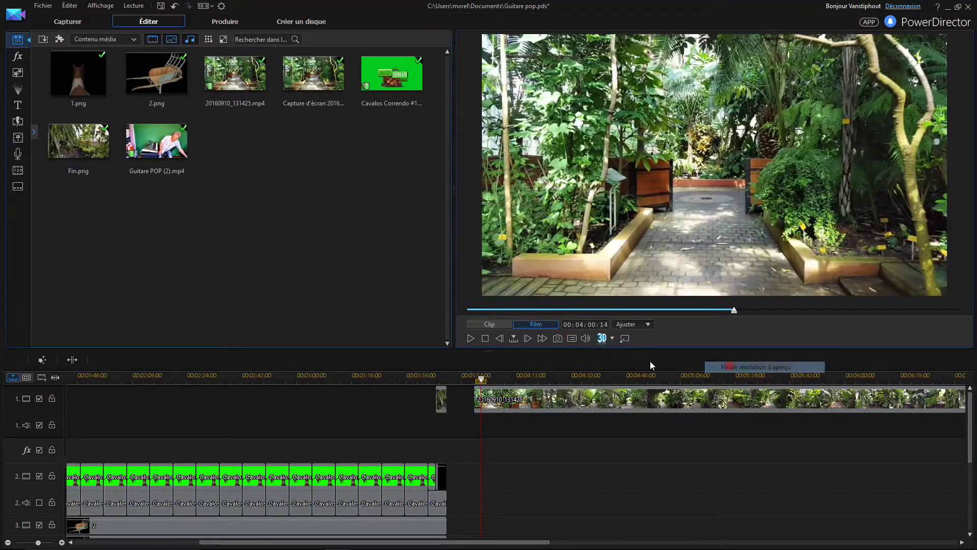
Play back the garden video from near its start and from a point close to its end
left_click(469, 340)
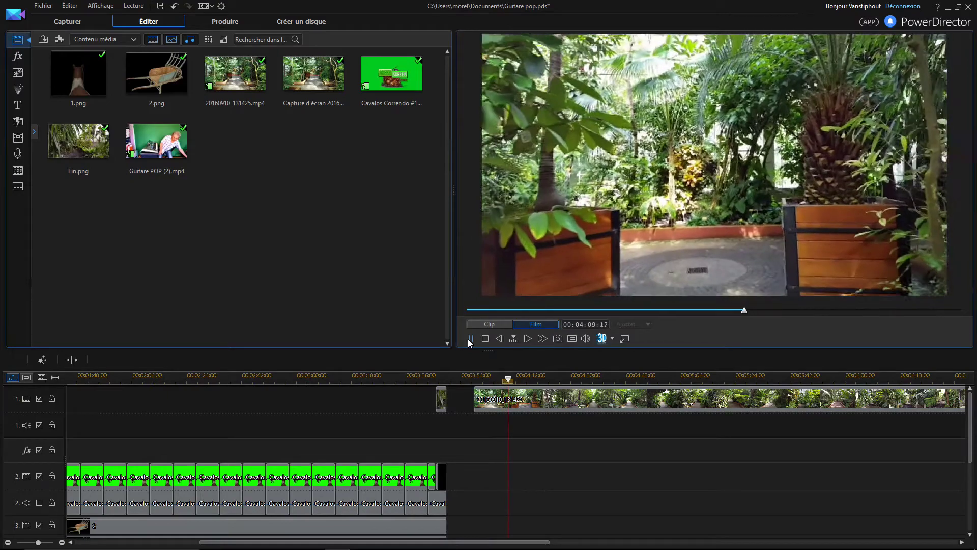
left_click(912, 379)
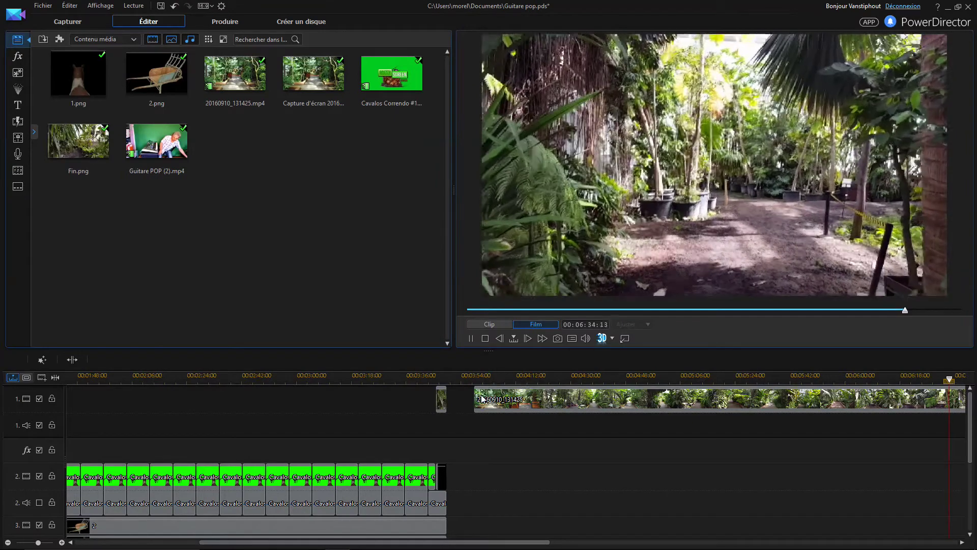
left_click(473, 338)
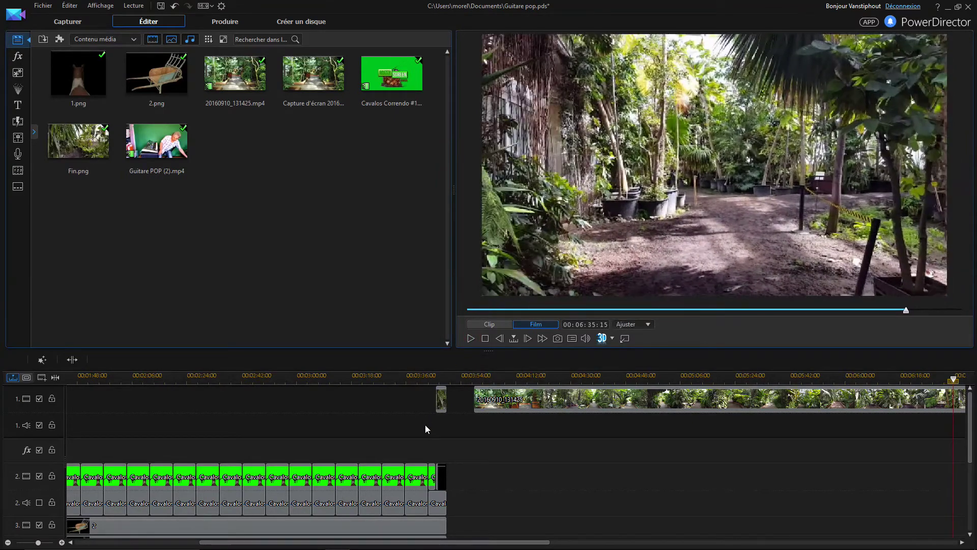
Move the last full-length horse clip on track 2 to 00:04:26:05 in the empty area and the garden video to 00:00:18:00
left_click(415, 475)
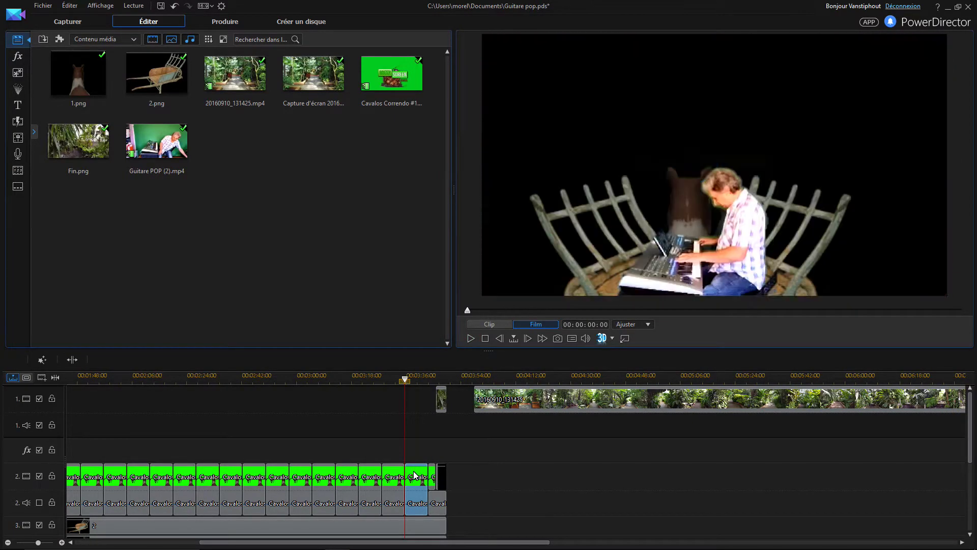
left_click_drag(414, 475, 570, 476)
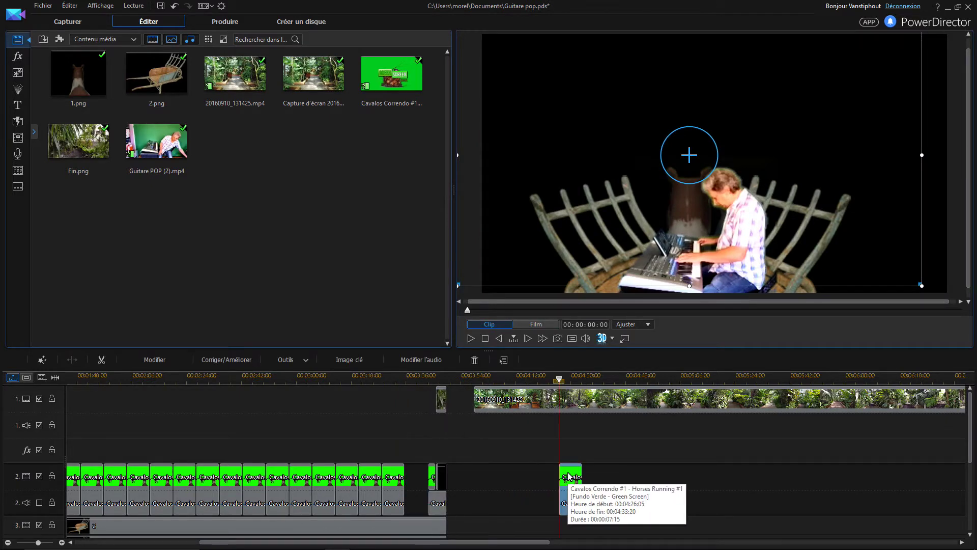
left_click_drag(471, 394, 67, 397)
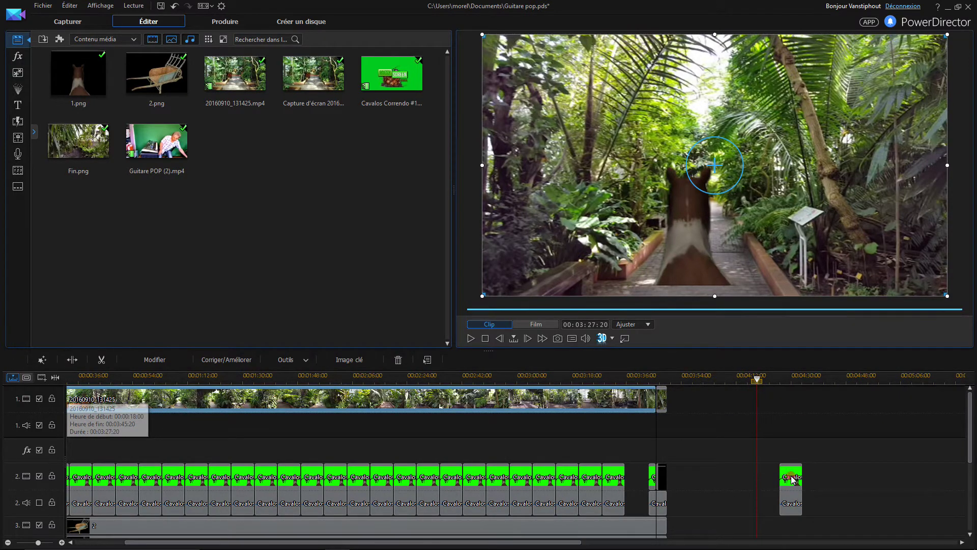
Play back the isolated horse clip on track 2 in Film mode
left_click(791, 476)
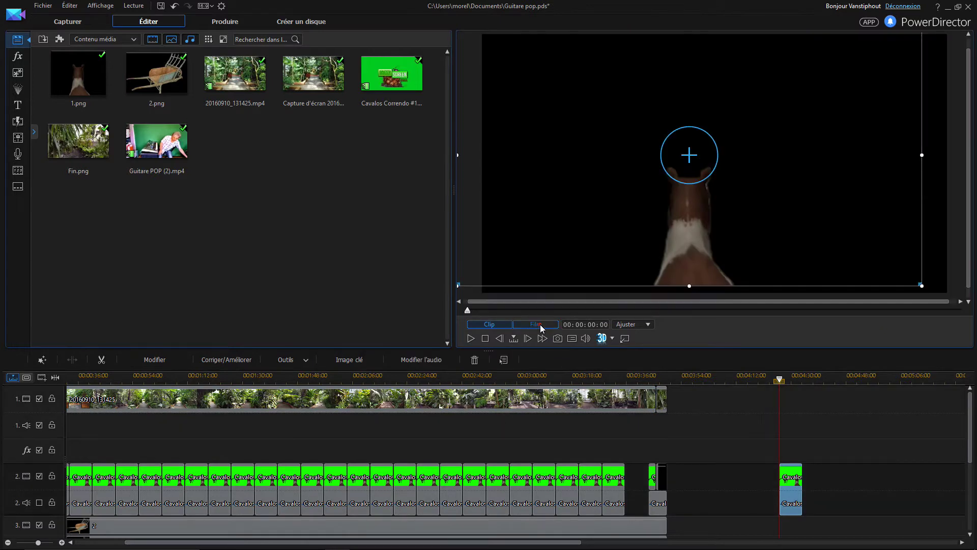
left_click(537, 324)
left_click(471, 338)
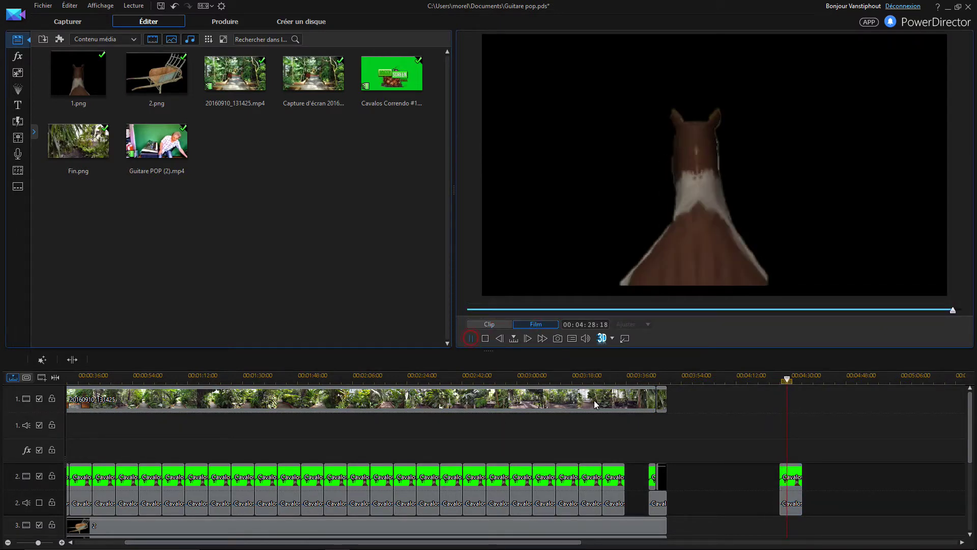
Turn off the Clé chromatique of the isolated horse clip in the PiP Designer
left_click(791, 476)
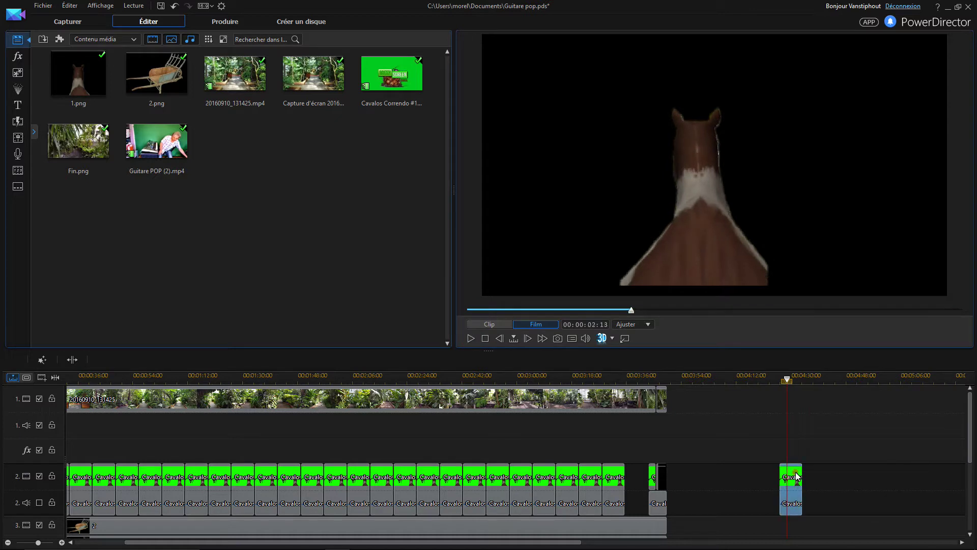
double_click(482, 137)
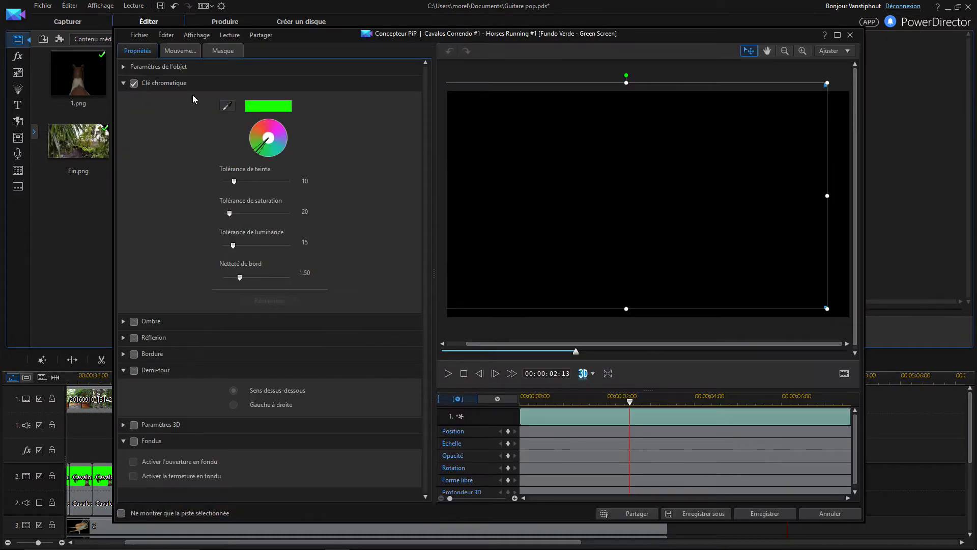
left_click(133, 85)
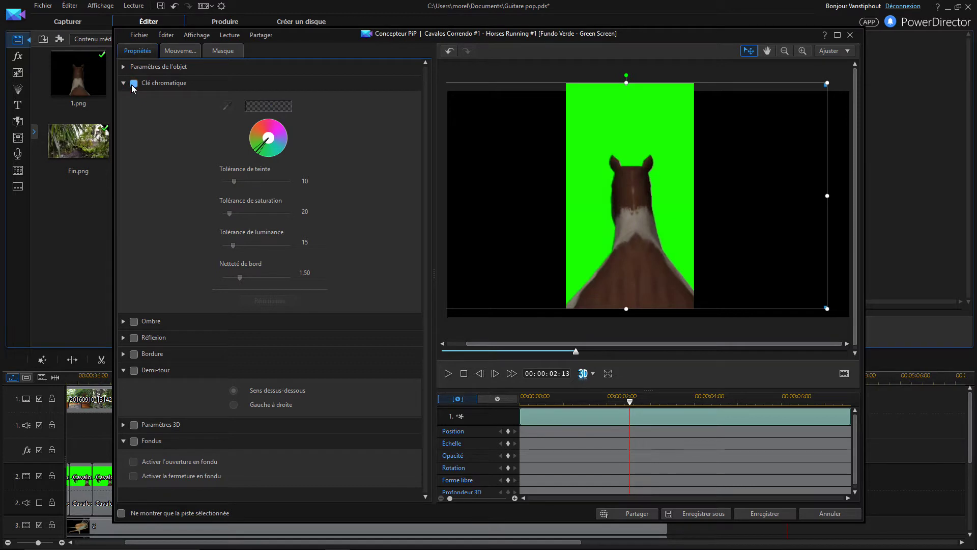
Widen the horse clip's rectangular mask on both sides to a width of 0.972, and leave the PiP Designer without saving
left_click(221, 55)
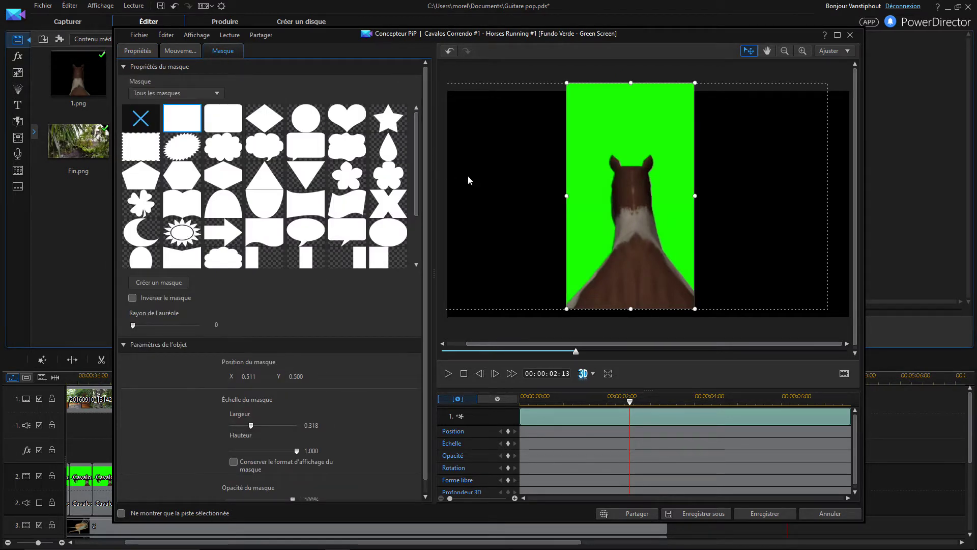
left_click_drag(568, 196, 438, 194)
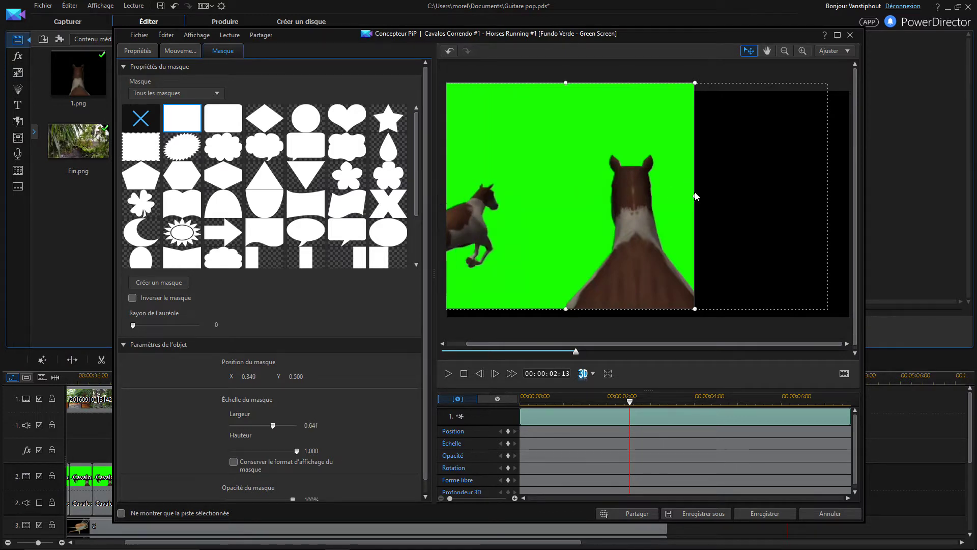
left_click_drag(696, 199, 835, 200)
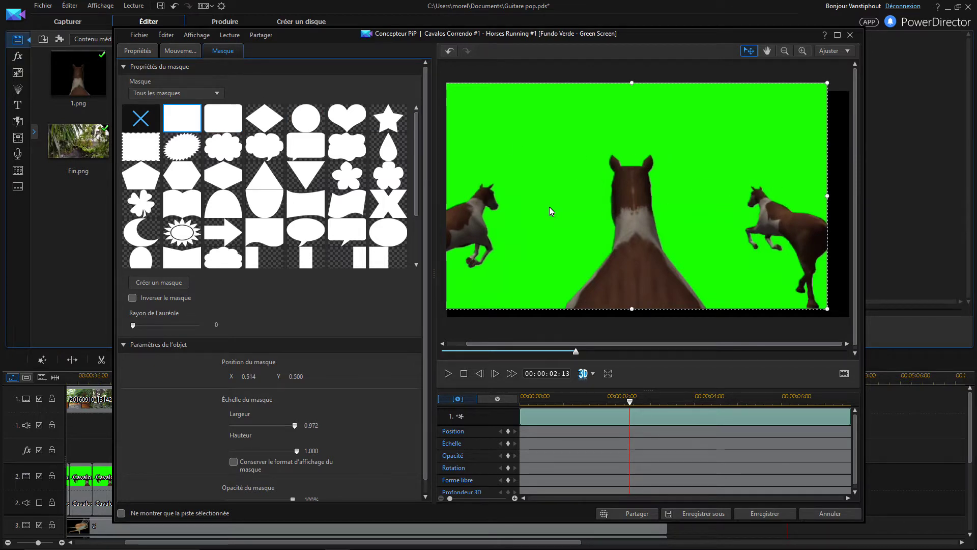
left_click(826, 516)
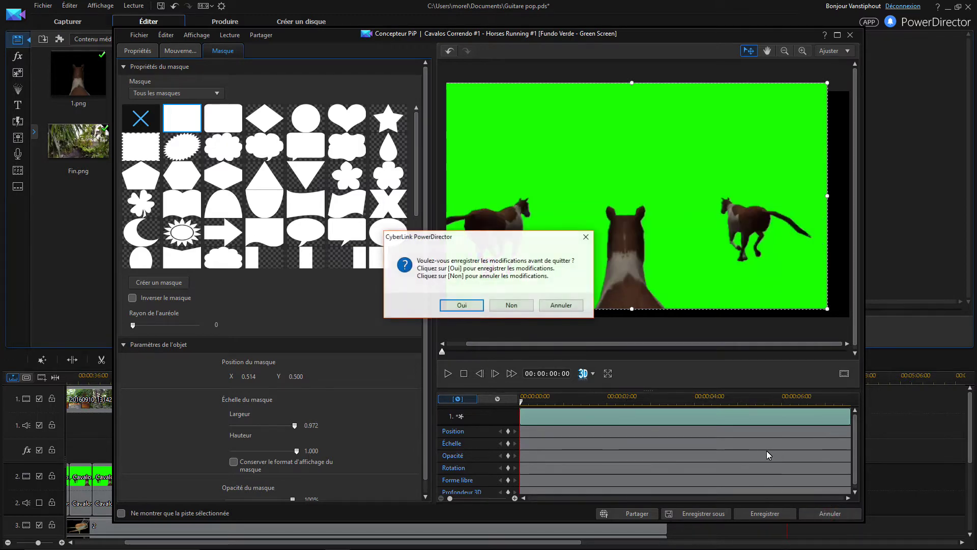
left_click(528, 308)
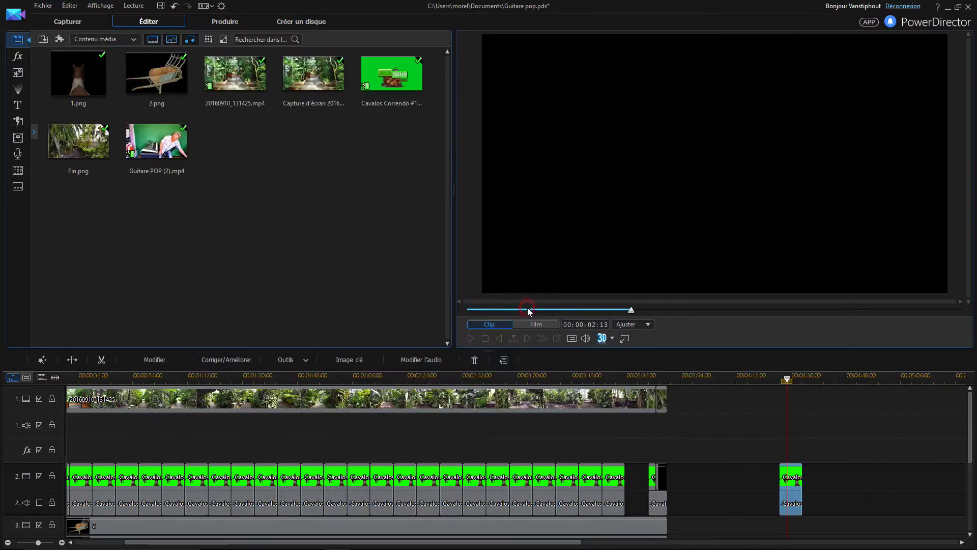
Play the isolated horse clip once more in Film mode and try to extend its end on the timeline
left_click(795, 484)
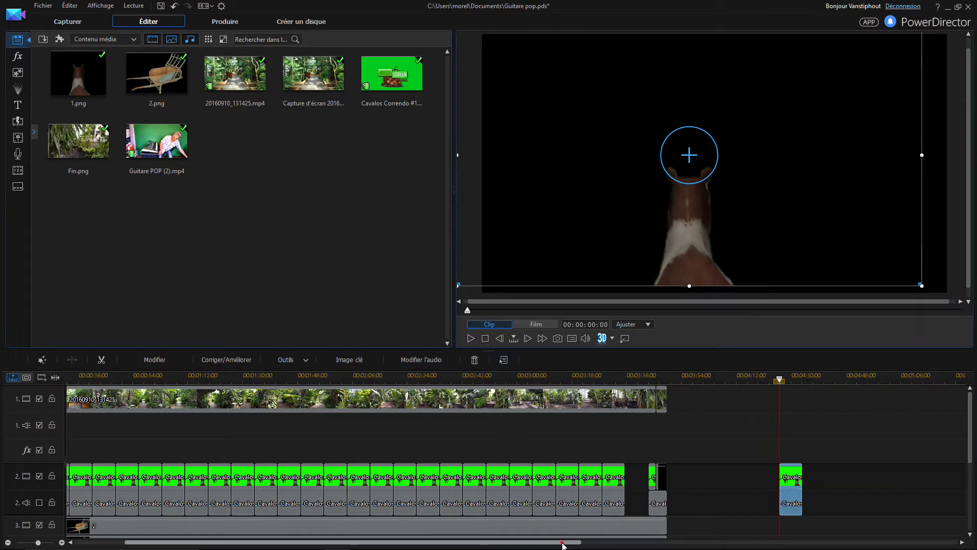
left_click_drag(562, 542, 570, 546)
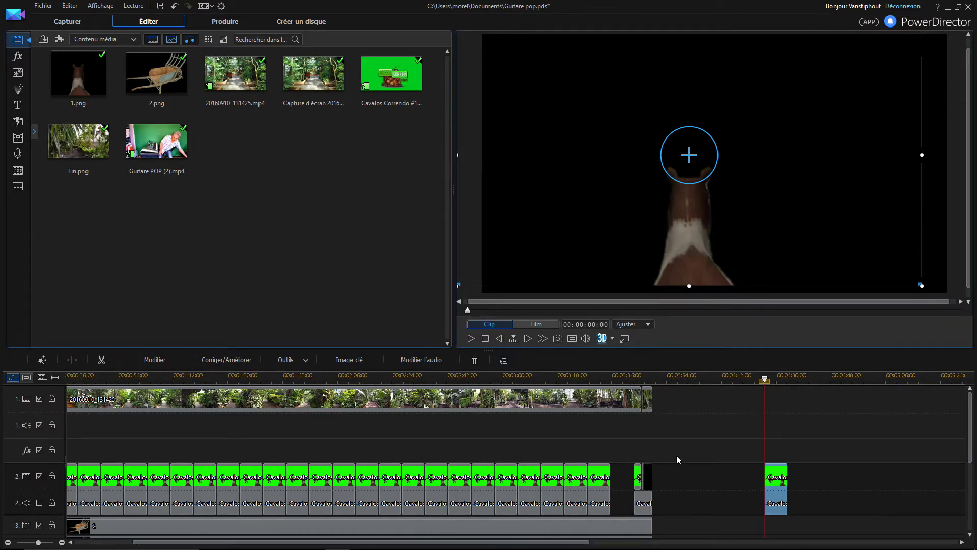
left_click(528, 327)
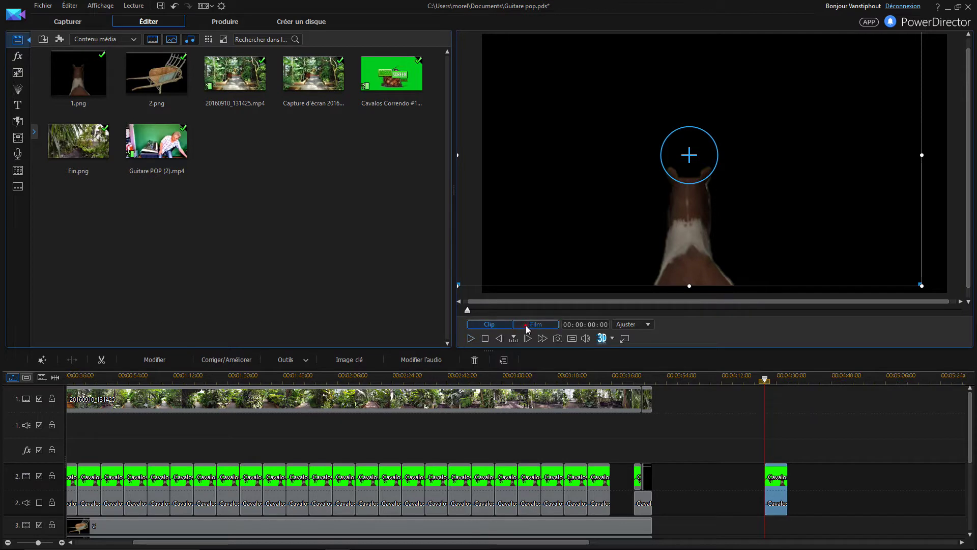
left_click(471, 340)
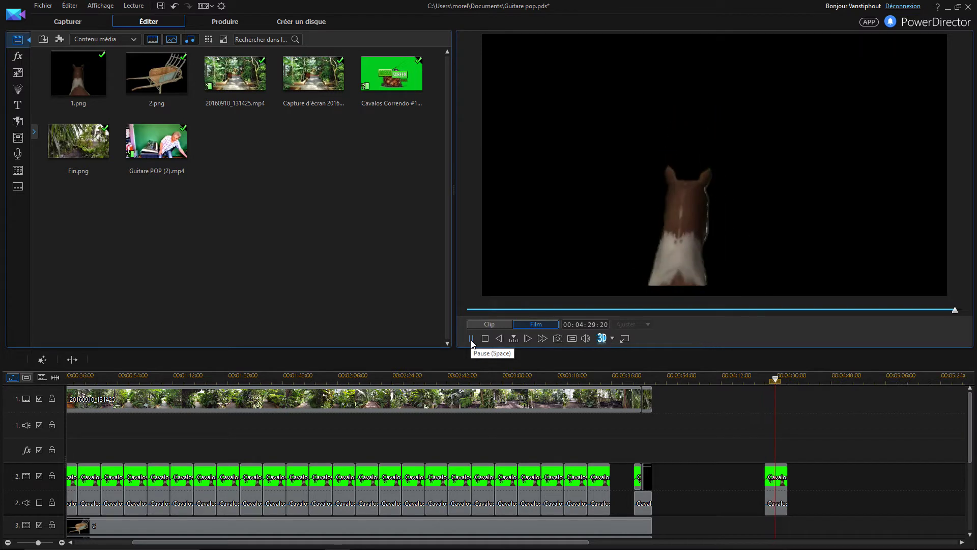
left_click(471, 340)
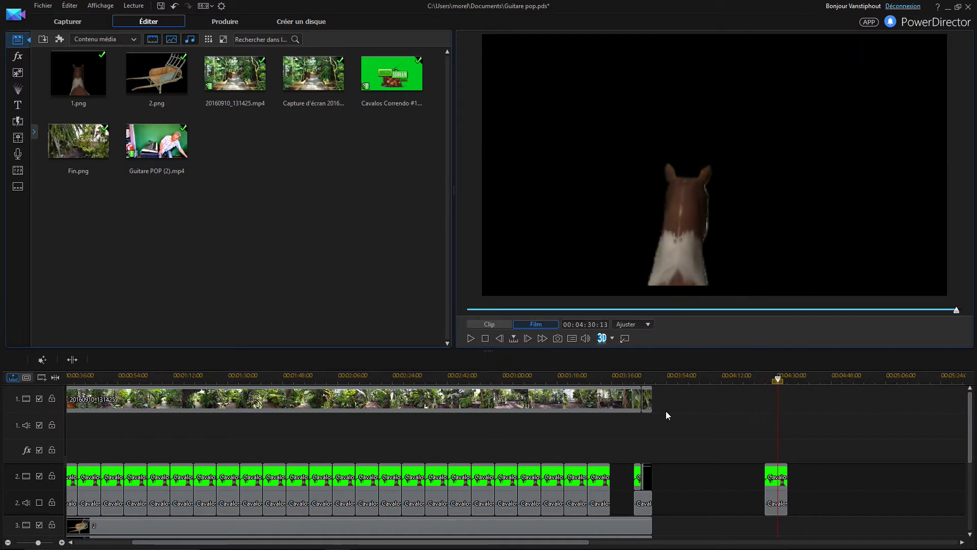
left_click(779, 480)
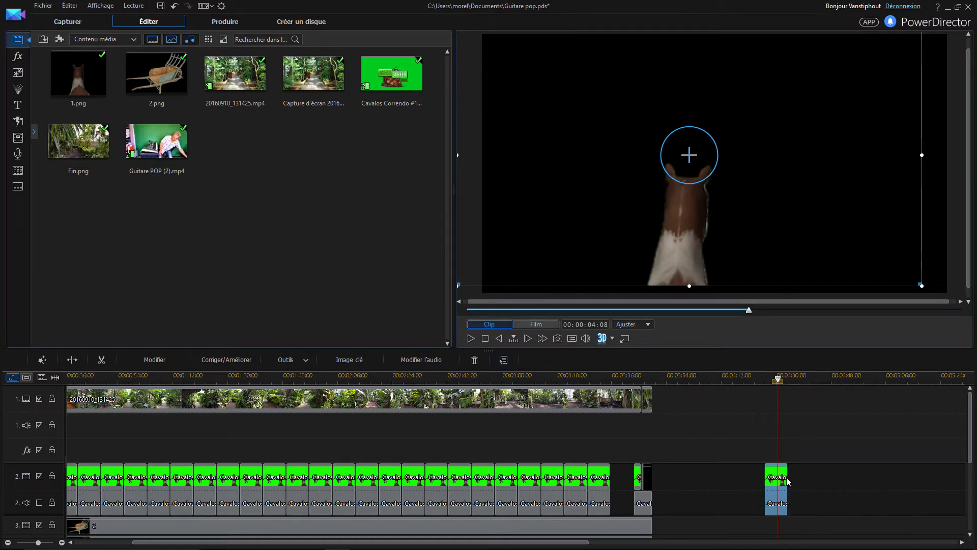
mouse_move(788, 480)
left_mouse_down()
mouse_move(818, 480)
mouse_move(791, 482)
left_mouse_up()
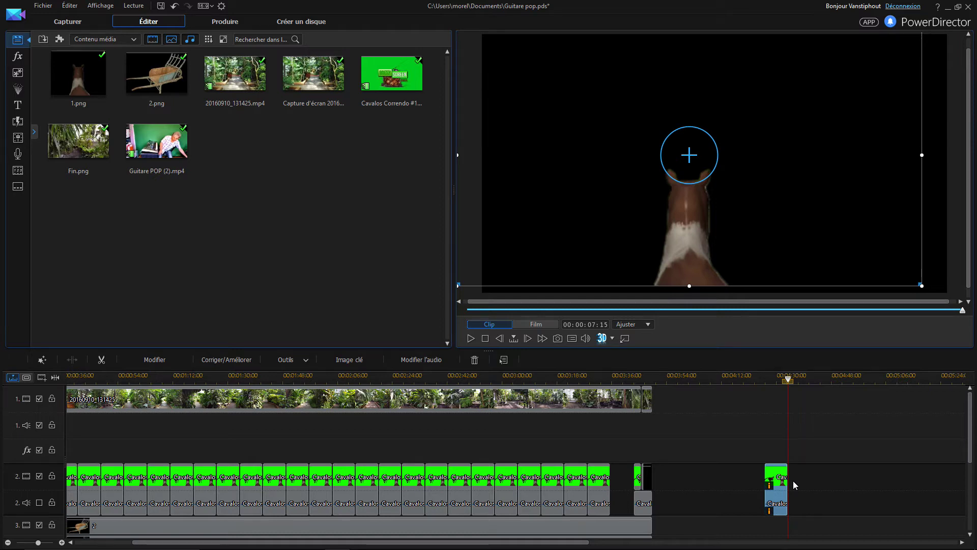
Undo the timeline edits until the horse clip and the garden video are back in their original places
left_click(173, 6)
left_click(174, 6)
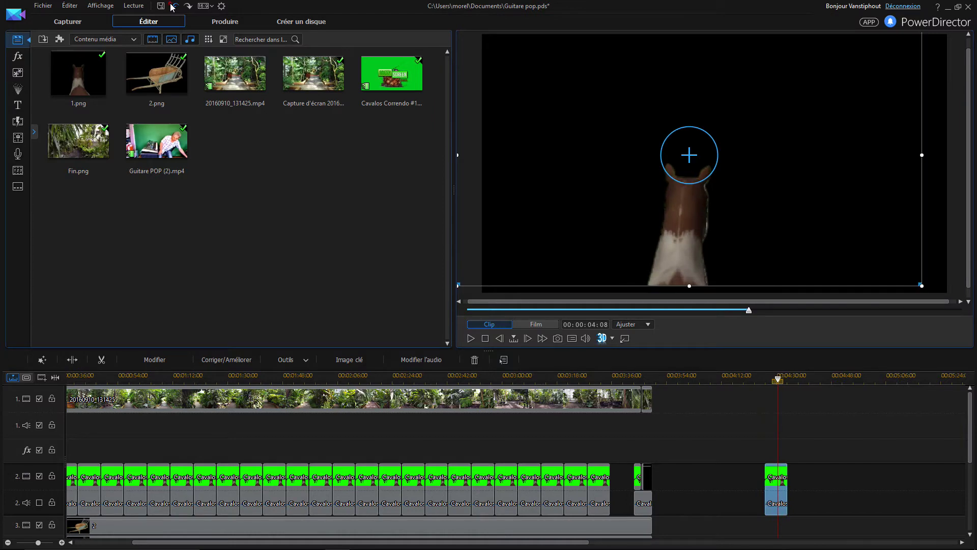
left_click(173, 6)
left_click(173, 6)
left_click(173, 6)
left_click(173, 6)
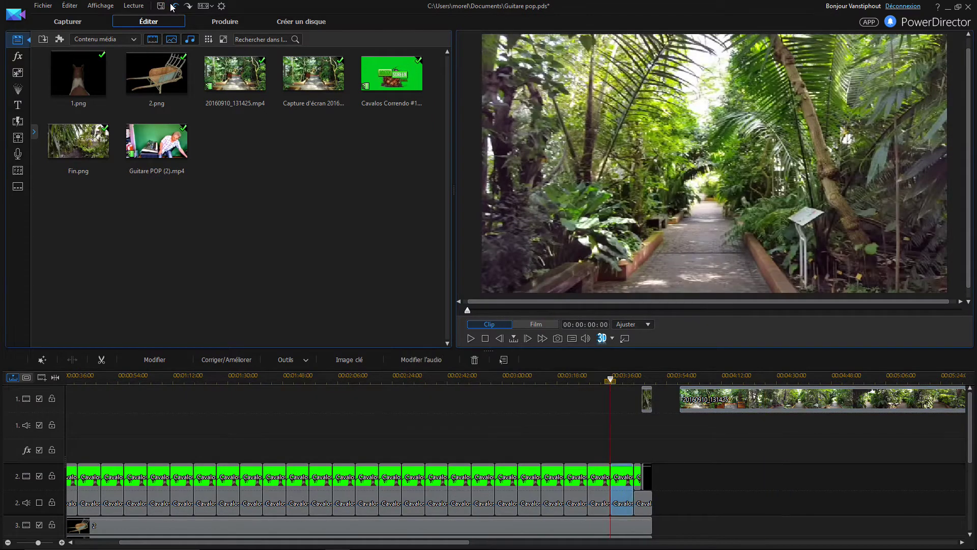
left_click(173, 6)
left_click(173, 6)
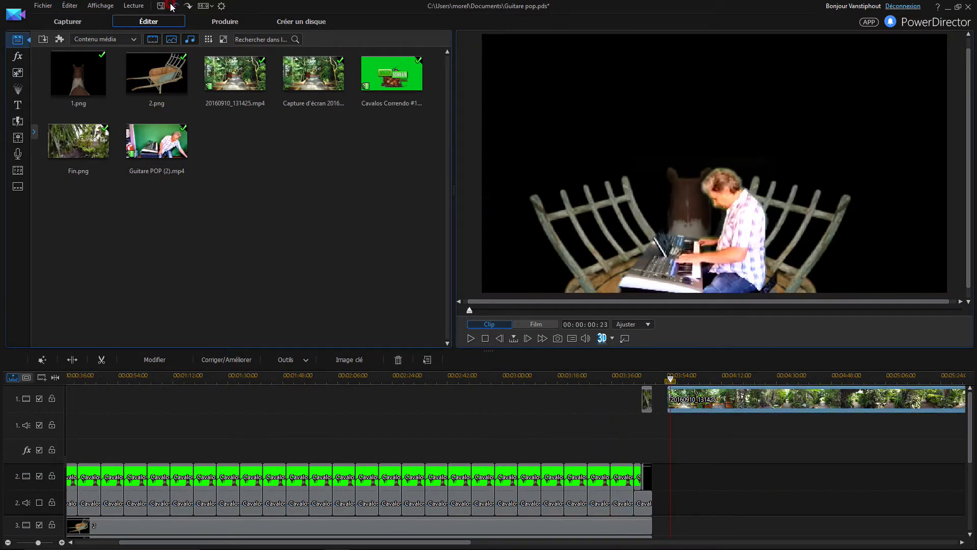
left_click(173, 6)
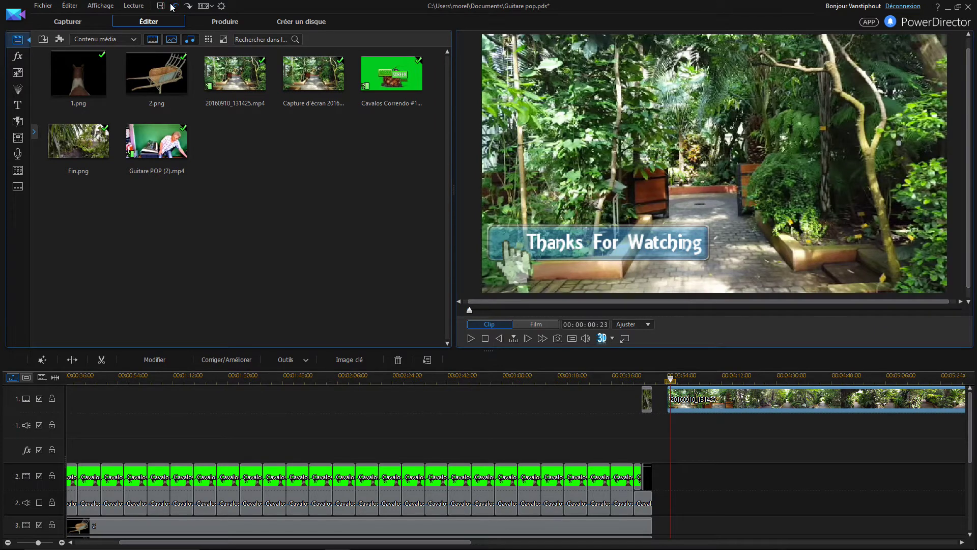
left_click(173, 6)
left_click(173, 6)
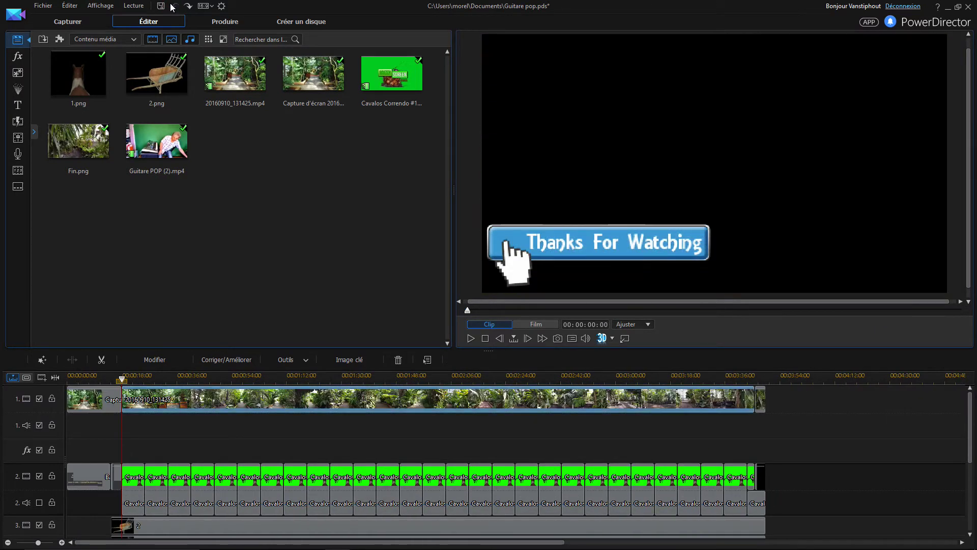
left_click(173, 6)
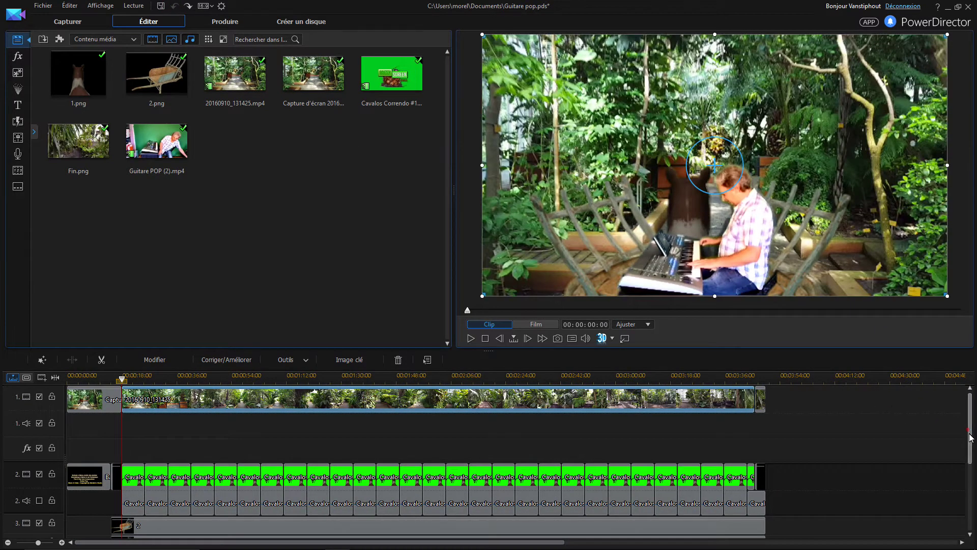
Shift the wheelbarrow clip on track 3 to start at about one minute, and place the playhead on its part beyond the other clips
scroll(971, 437, "down", 3)
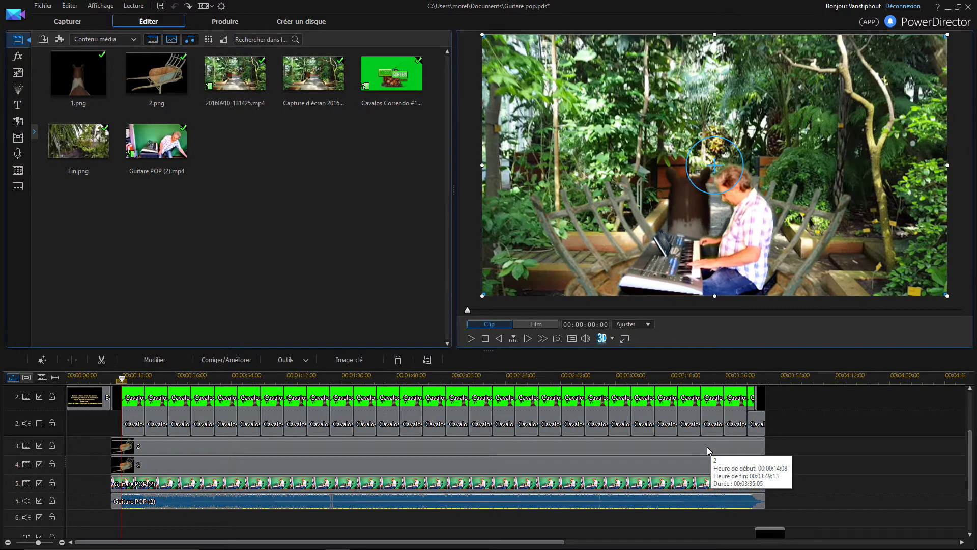
left_click_drag(707, 447, 847, 444)
left_click(826, 380)
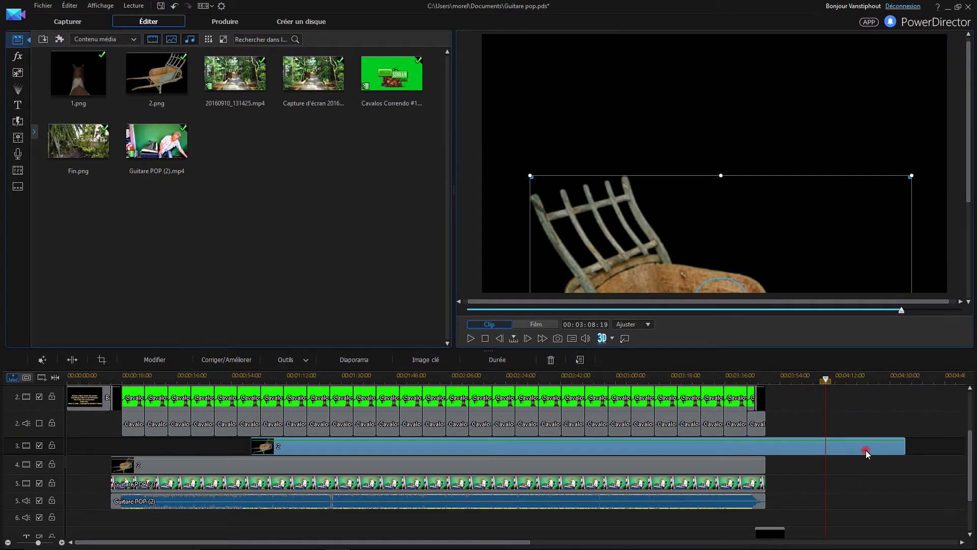
Examine the isolated track 3 wheelbarrow's mask, properties and full image in the PiP Designer, and close it without changes
double_click(800, 225)
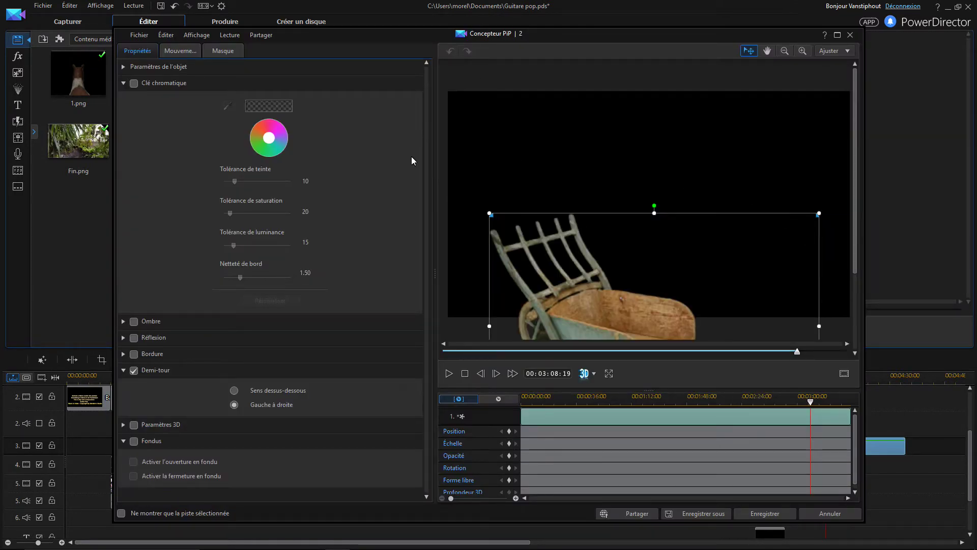
left_click(222, 51)
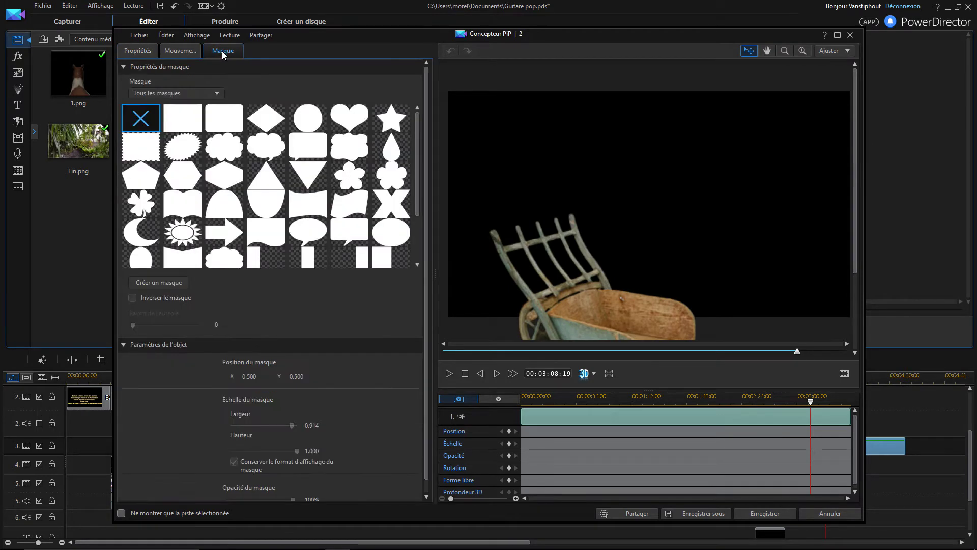
left_click(149, 52)
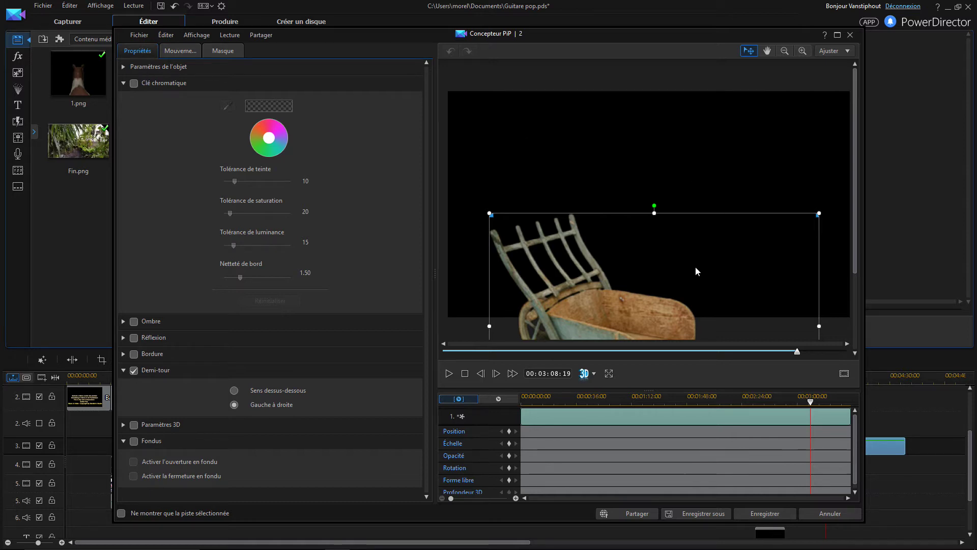
left_click_drag(857, 268, 863, 338)
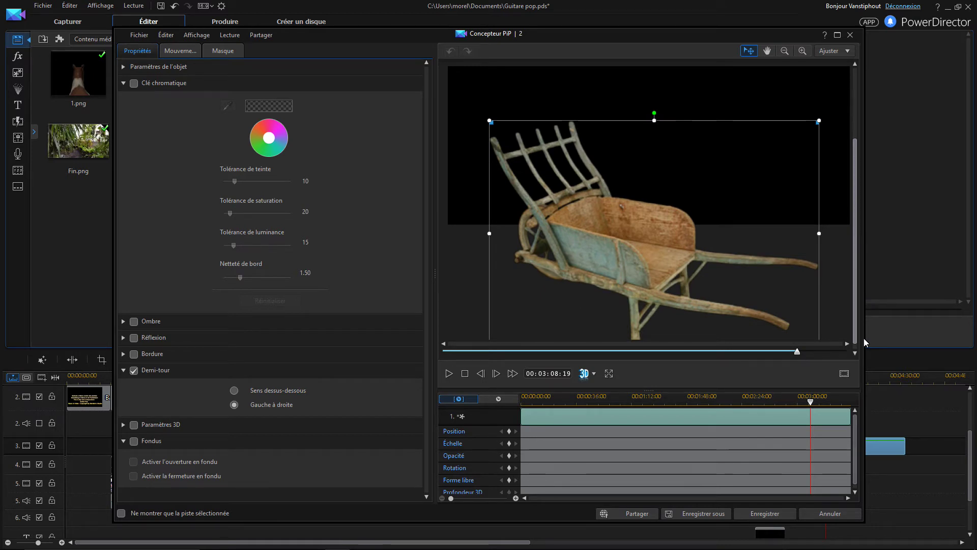
left_click_drag(863, 338, 866, 247)
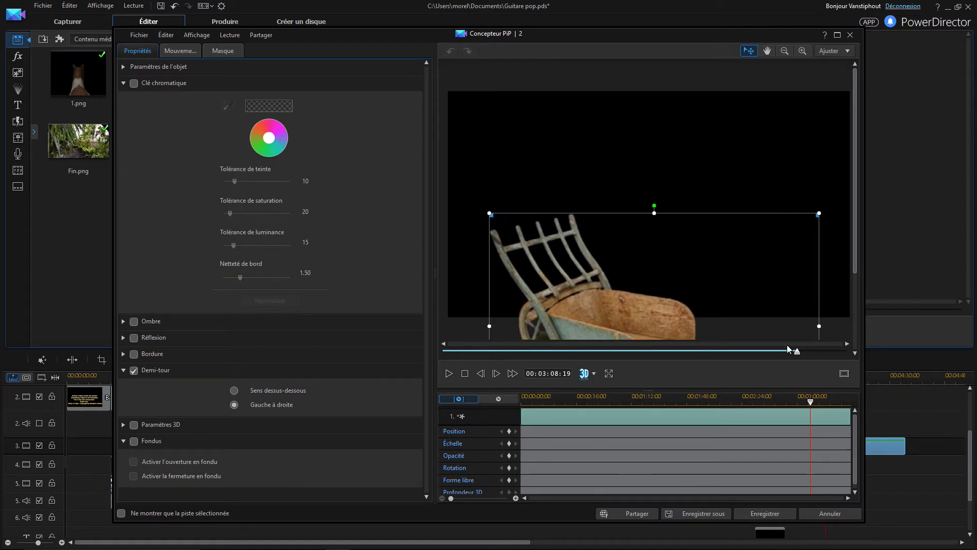
left_click(819, 515)
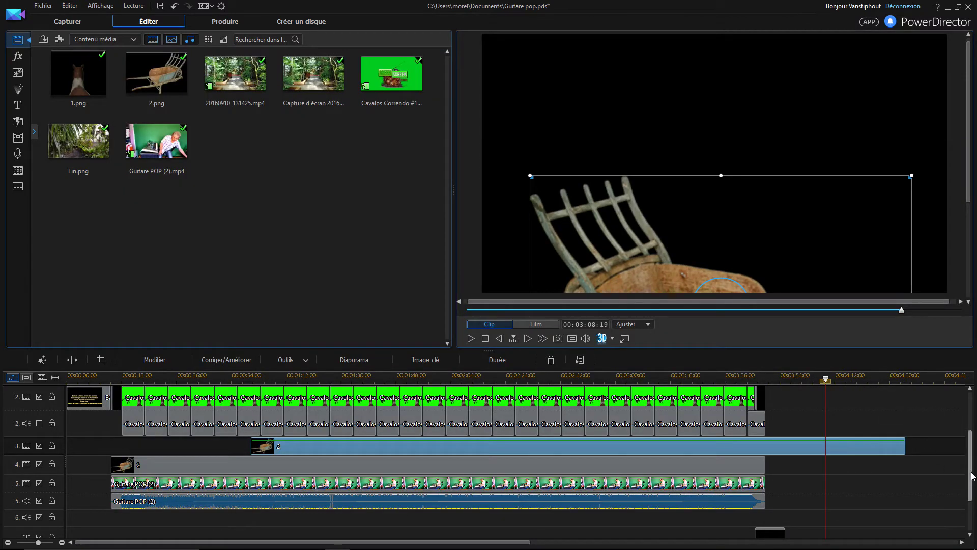
Shift the wheelbarrow clip on track 4 to start at about one minute, and place the playhead on its part beyond the horse clips
left_click_drag(972, 476, 976, 450)
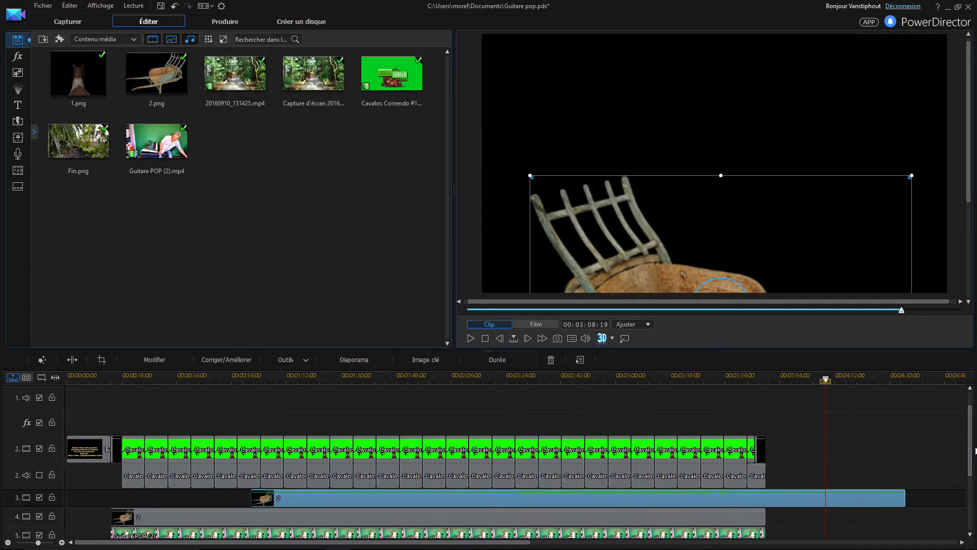
left_click(733, 517)
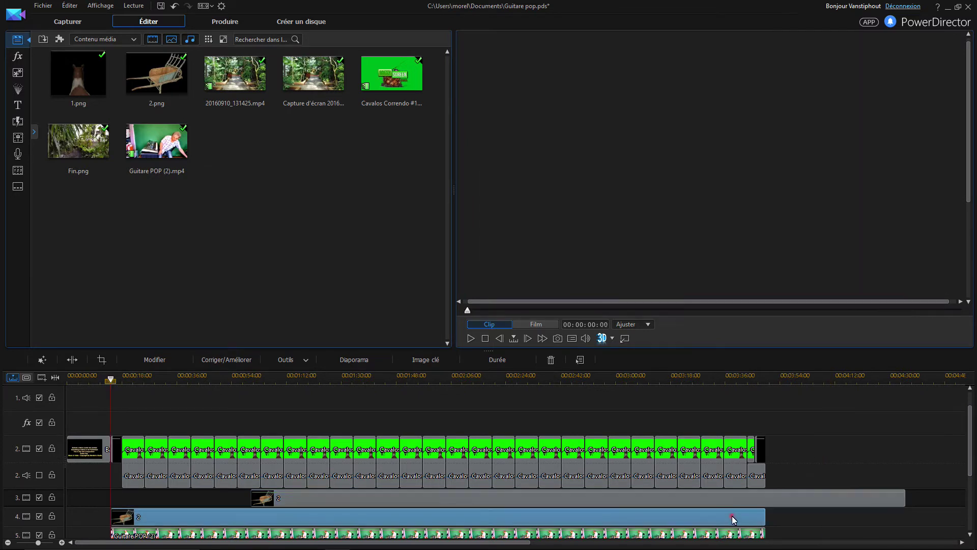
left_click_drag(813, 519, 878, 521)
left_click(814, 375)
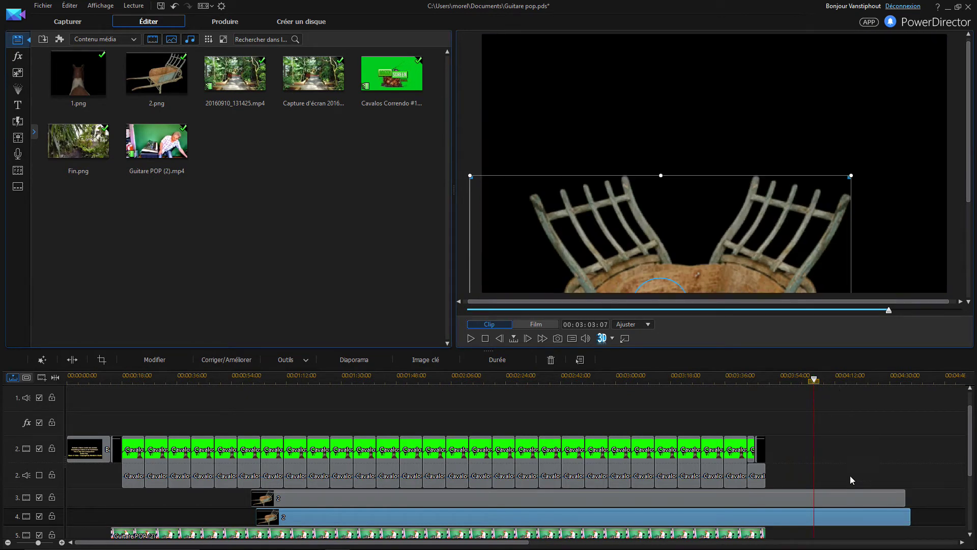
Inspect the track 4 wheelbarrow's properties in the PiP Designer, and close it without changes
left_click(845, 518)
double_click(845, 517)
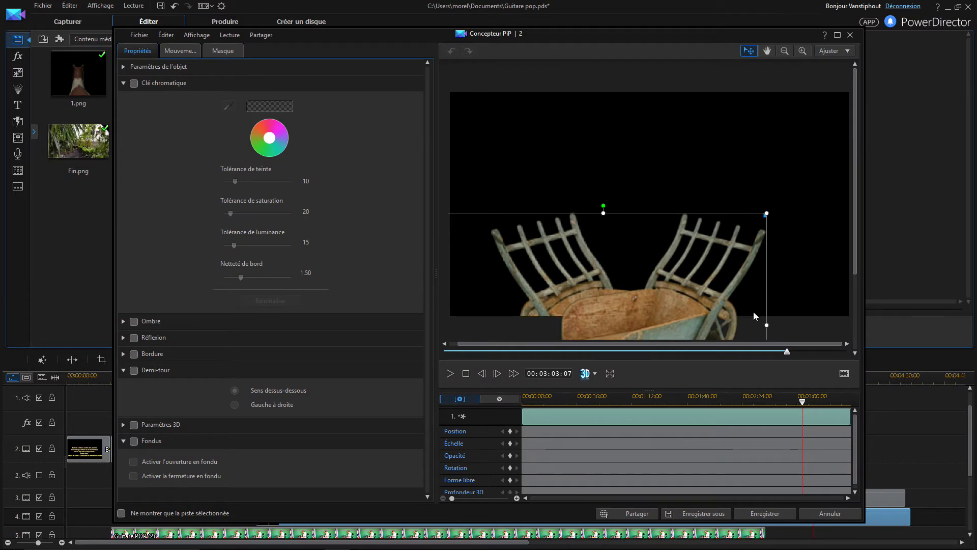
left_click(825, 513)
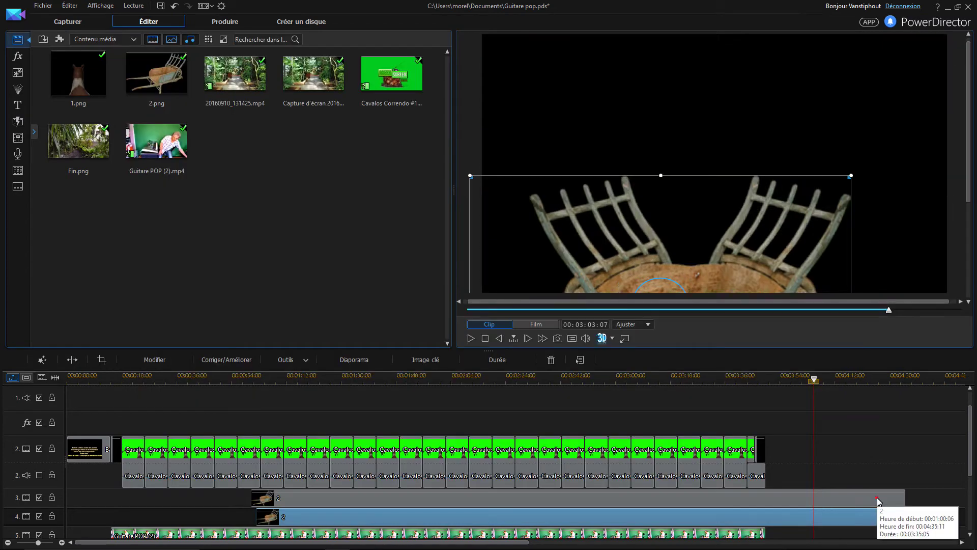
Flip the track 3 wheelbarrow upside down in the PiP Designer, set it back to left-to-right, and leave without saving
double_click(878, 497)
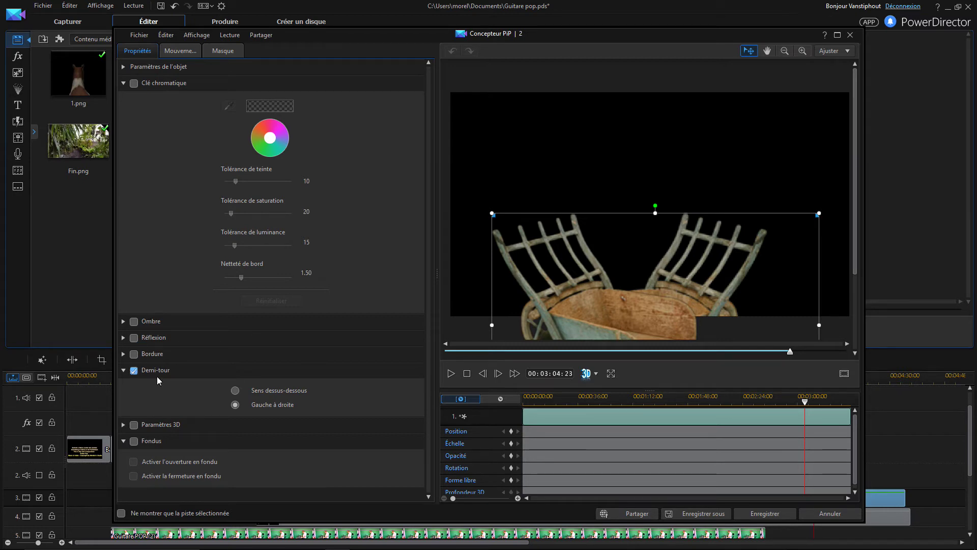
left_click(235, 390)
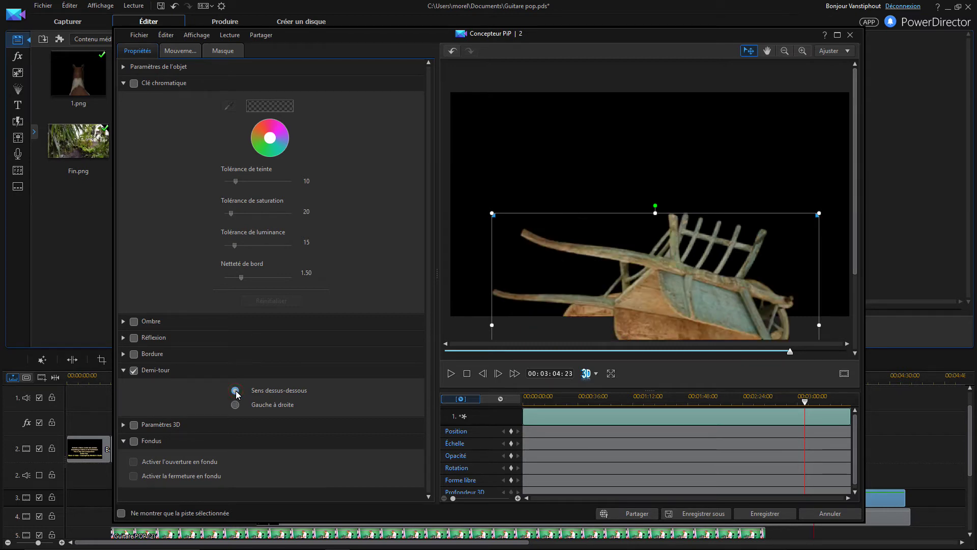
left_click(235, 404)
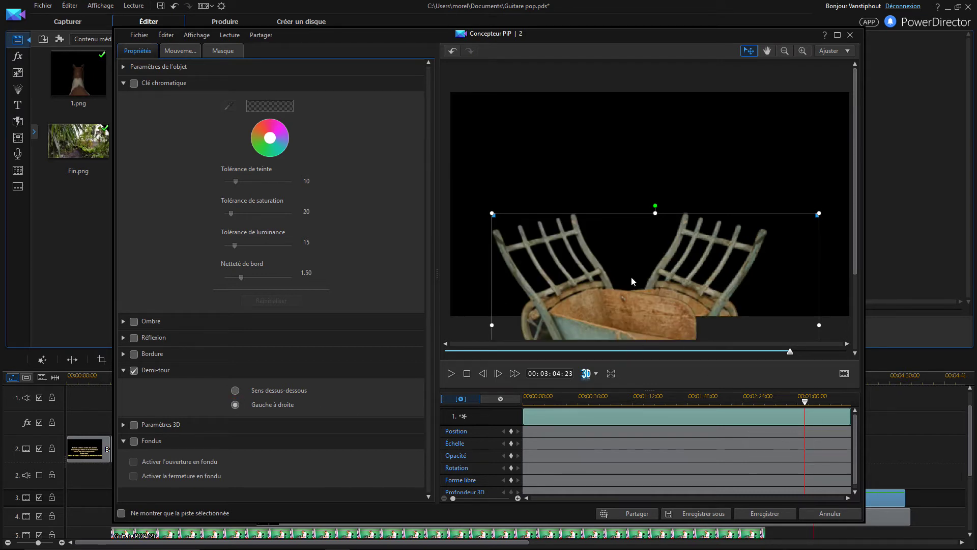
left_click(814, 514)
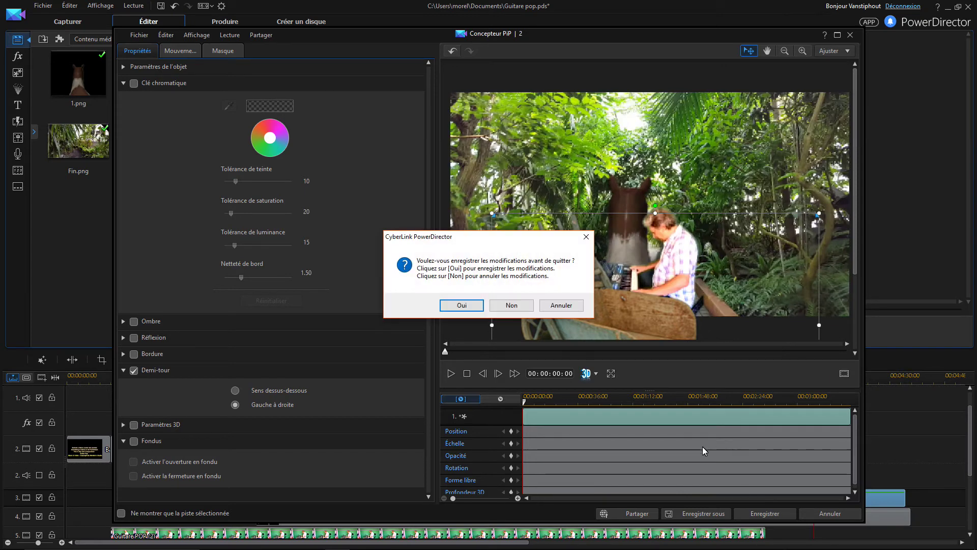
left_click(511, 304)
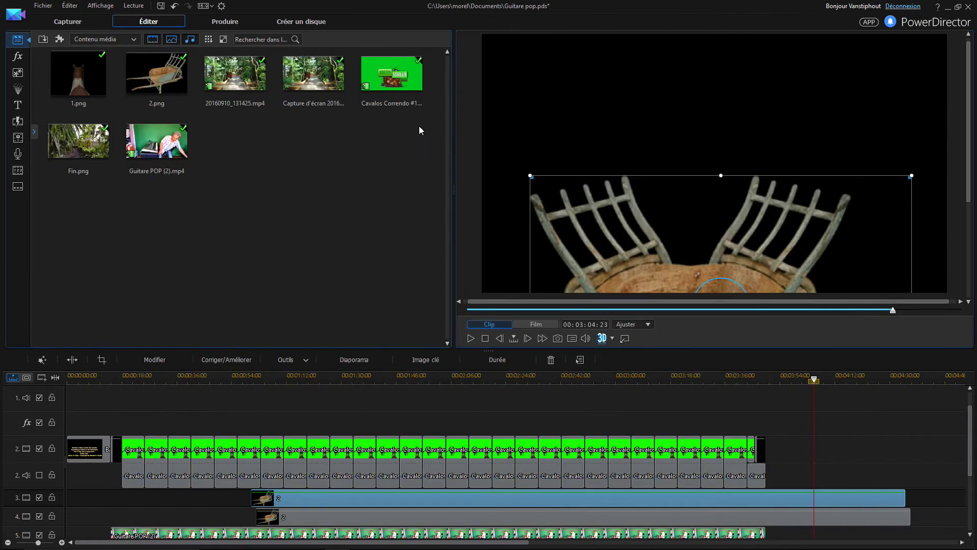
Undo the shifts of both wheelbarrow clips on tracks 3 and 4
left_click(172, 8)
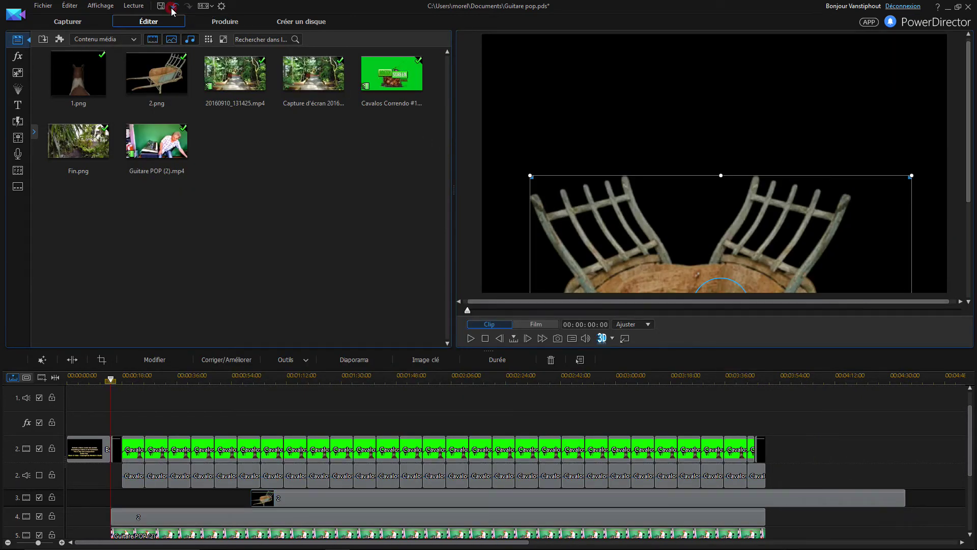
left_click(172, 8)
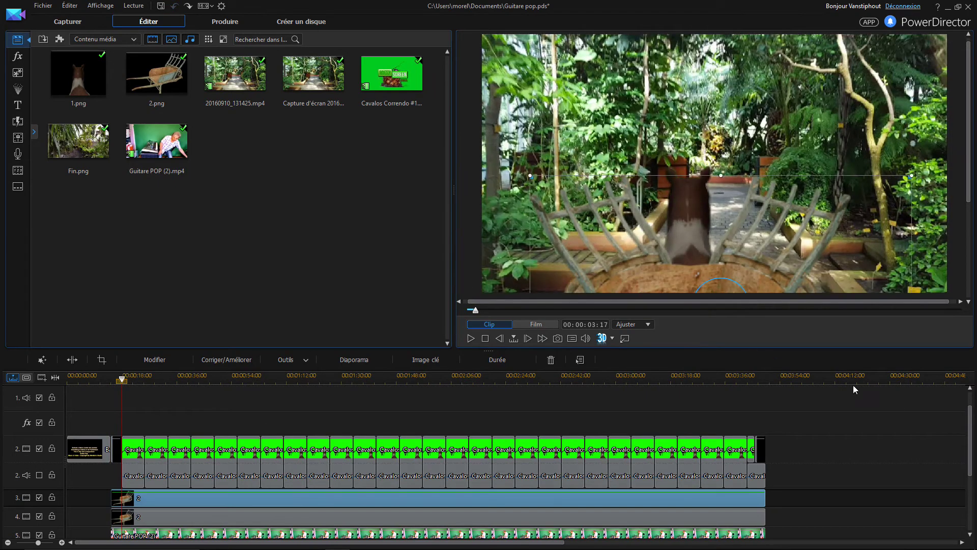
Shift the Guitare POP (2) video on track 5 to start at 00:01:34:00, and place the playhead on its part beyond the other clips
scroll(833, 449, "down", 3)
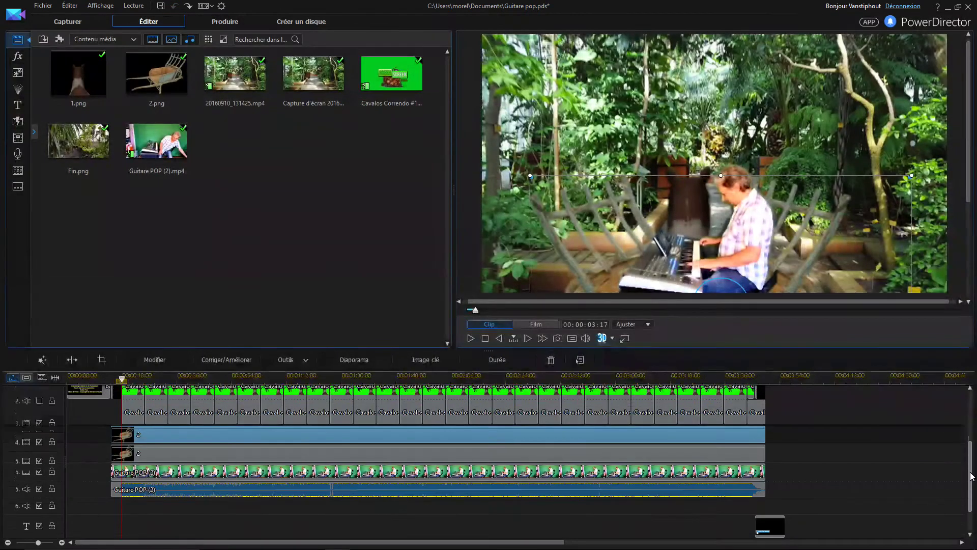
left_click(597, 376)
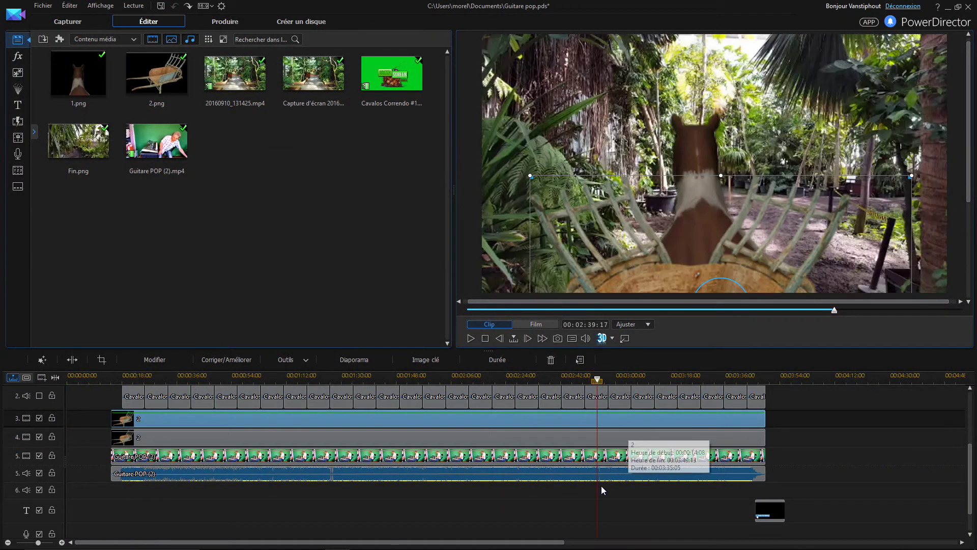
left_click(606, 461)
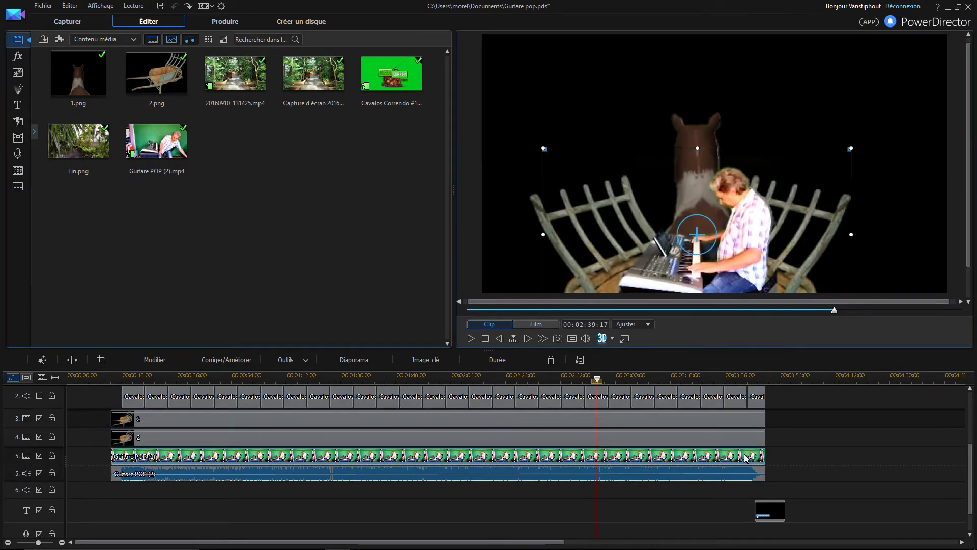
left_click_drag(847, 460, 847, 460)
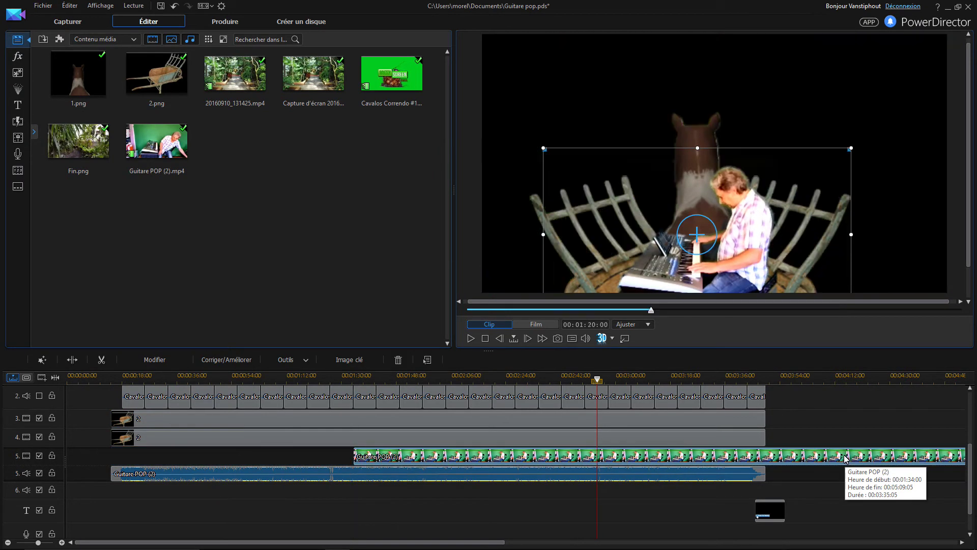
left_click(839, 377)
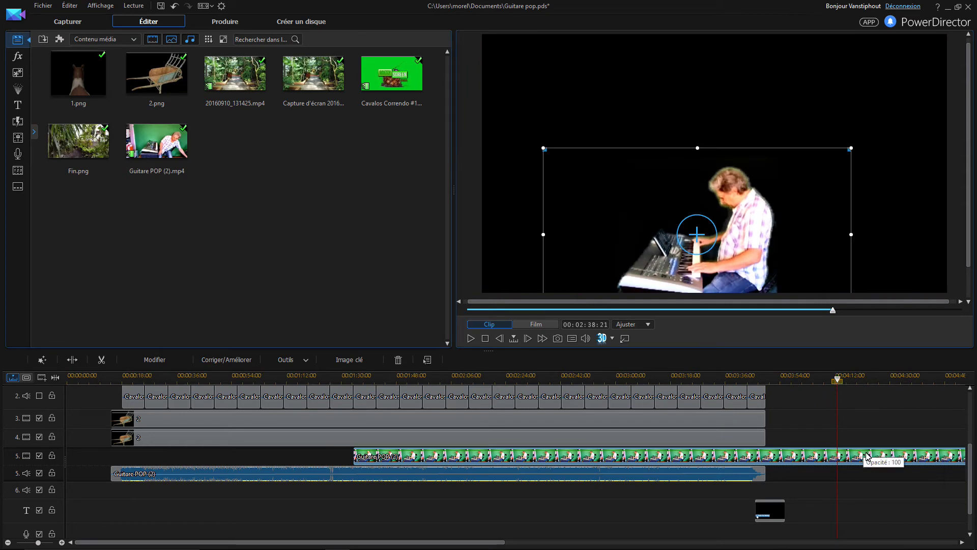
Bring up the Guitare POP (2) clip in the PiP Designer and turn off its chroma key
double_click(865, 457)
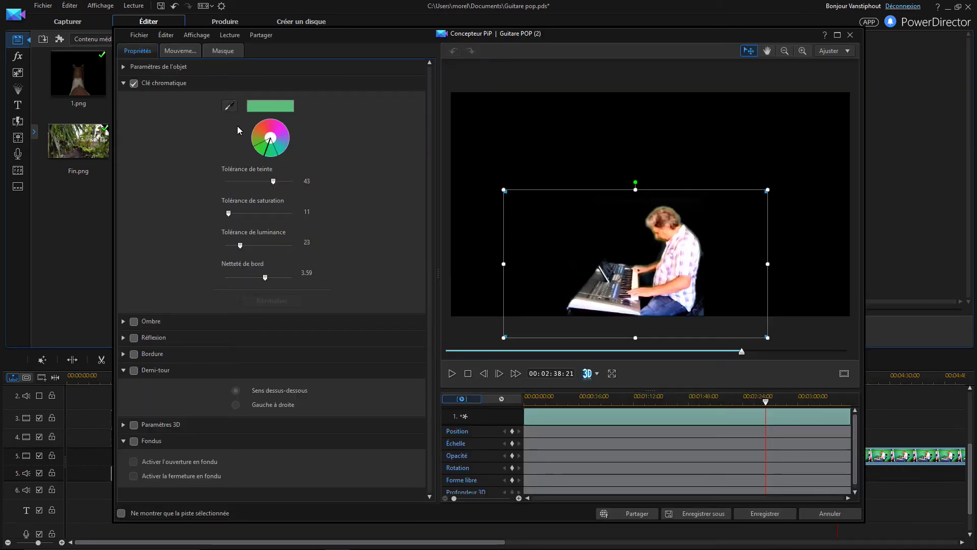
left_click(136, 84)
left_click(135, 84)
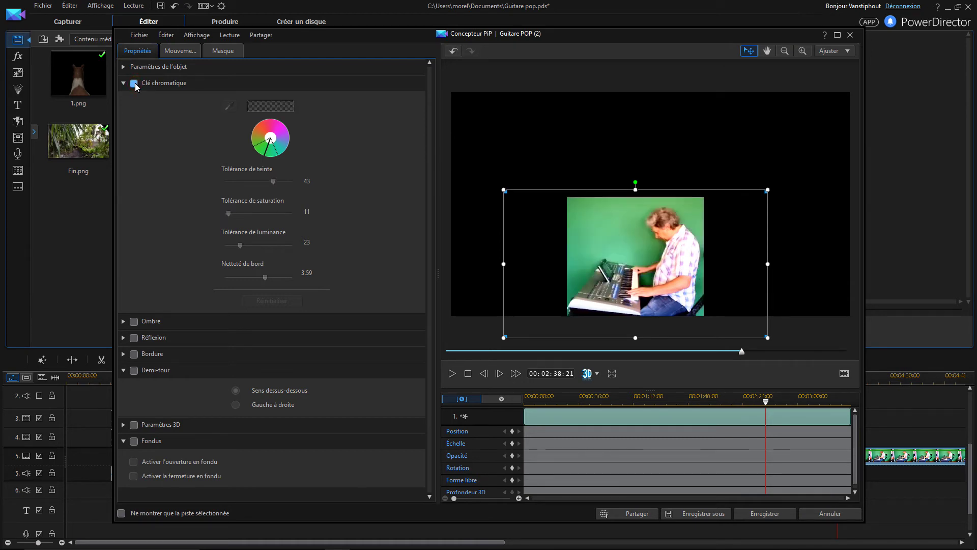
Widen the Guitare POP (2) clip's rectangular mask on both sides to a width of 1.000, and leave the PiP Designer without saving
left_click(219, 54)
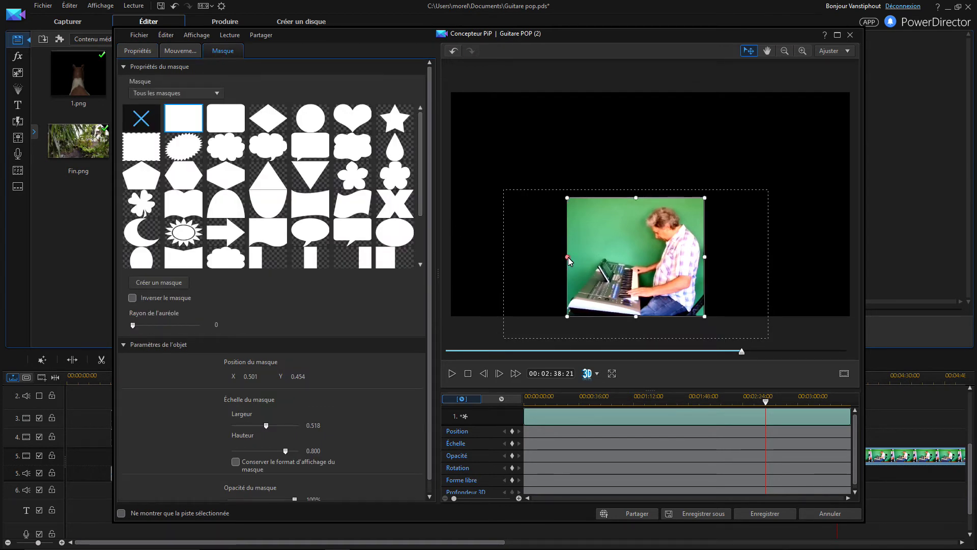
left_click_drag(568, 257, 504, 257)
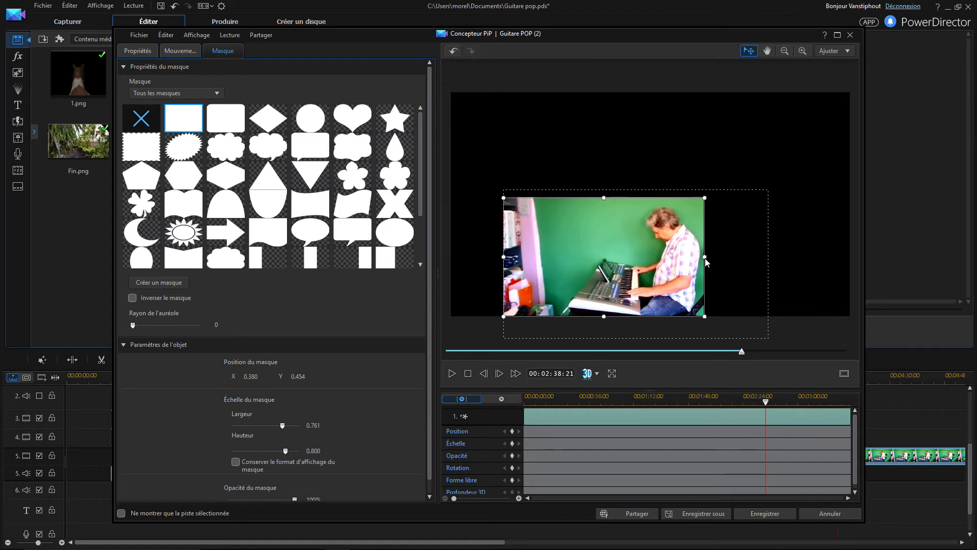
left_click_drag(705, 256, 771, 265)
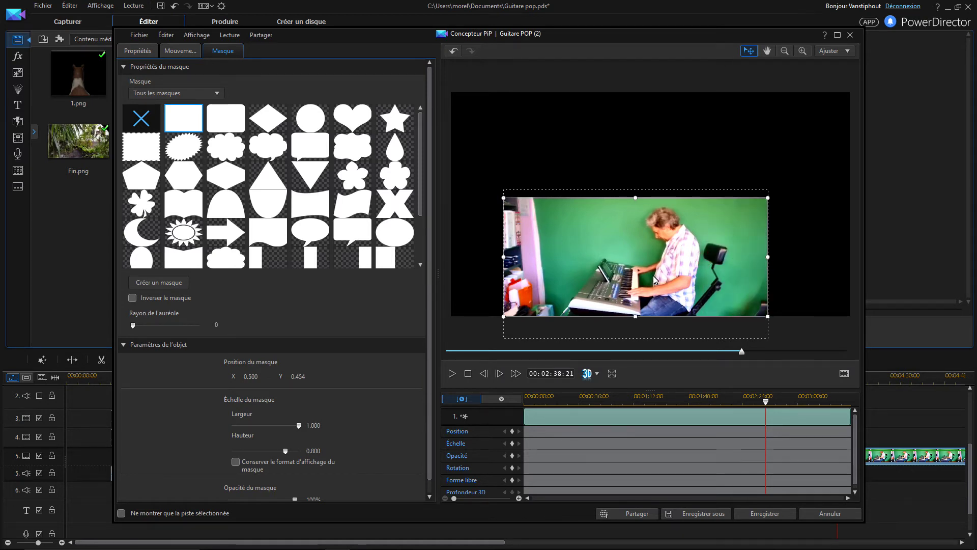
left_click(815, 511)
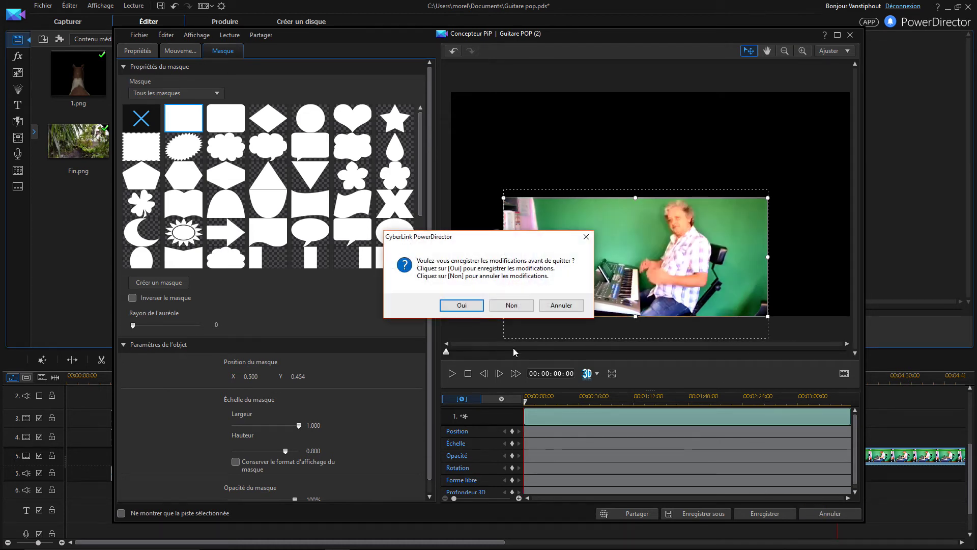
left_click(517, 306)
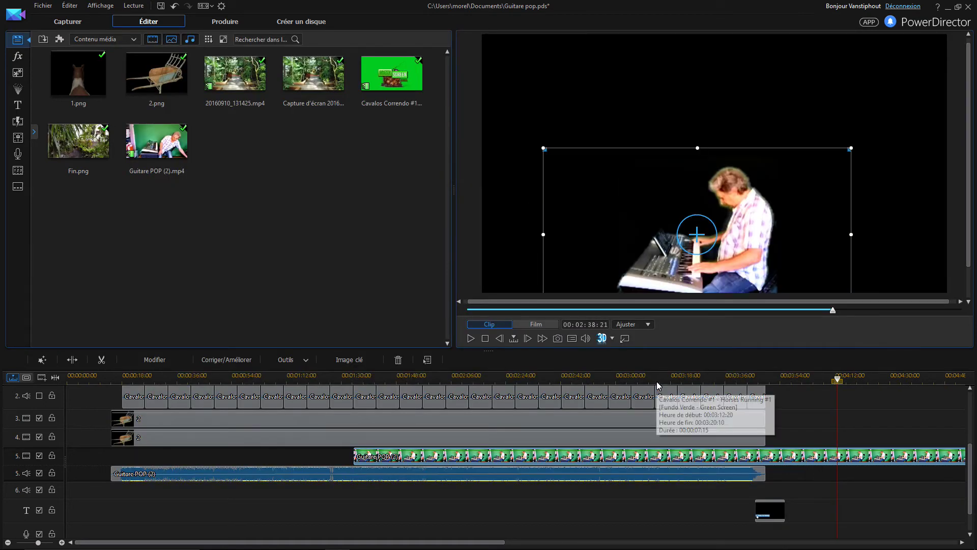
Undo the shift of the Guitare POP (2) video and switch the preview to Film mode
left_click(173, 7)
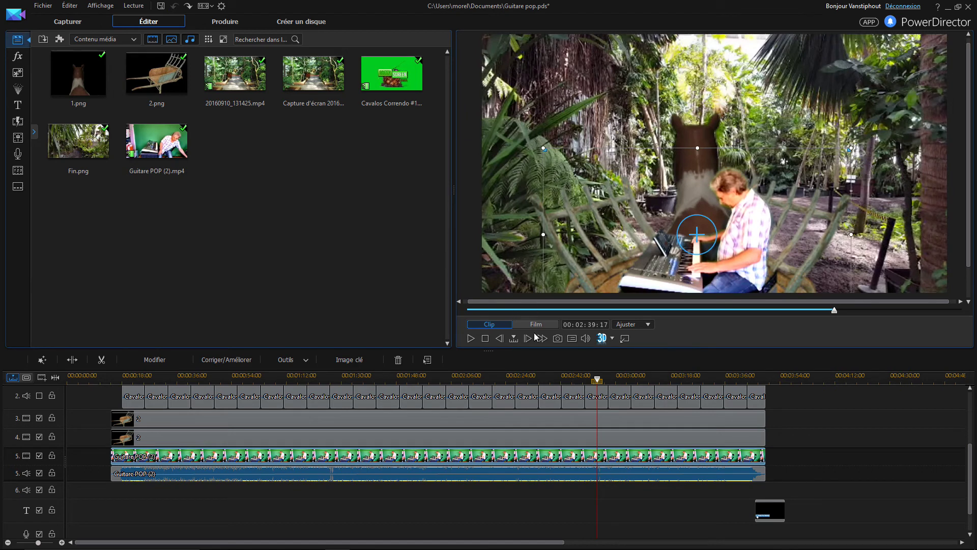
left_click(536, 324)
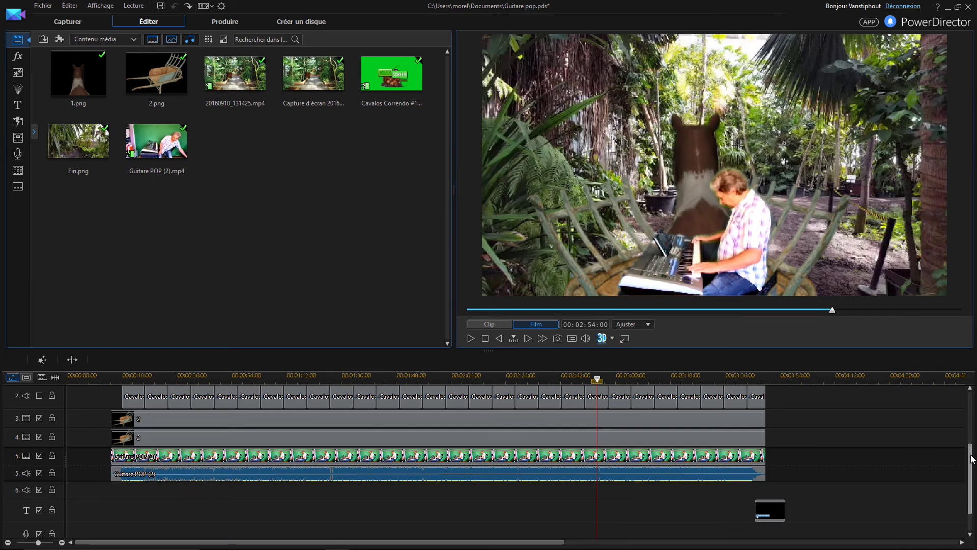
Examine the first four Cavalos Correndo clips on track 2 one after another to see how the sequence repeats
scroll(971, 448, "up", 3)
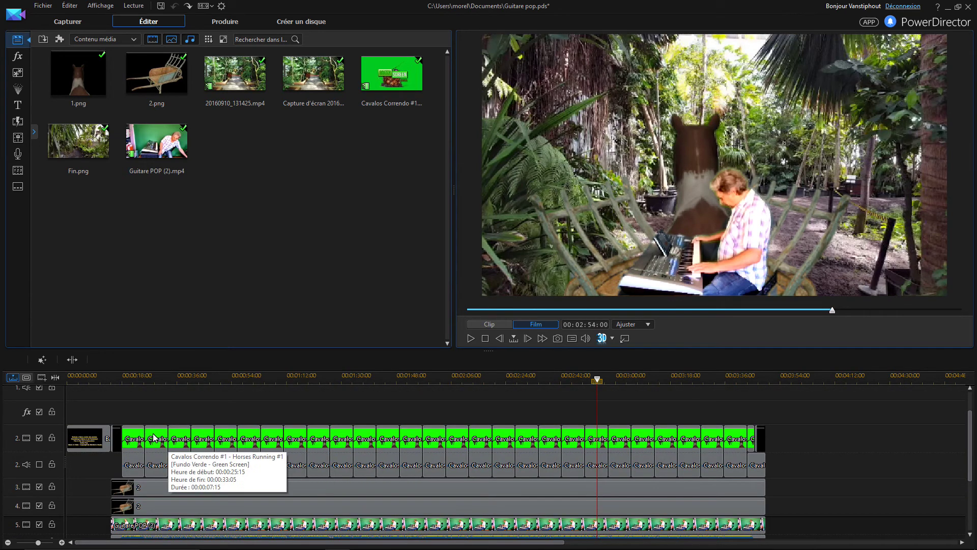
left_click(139, 439)
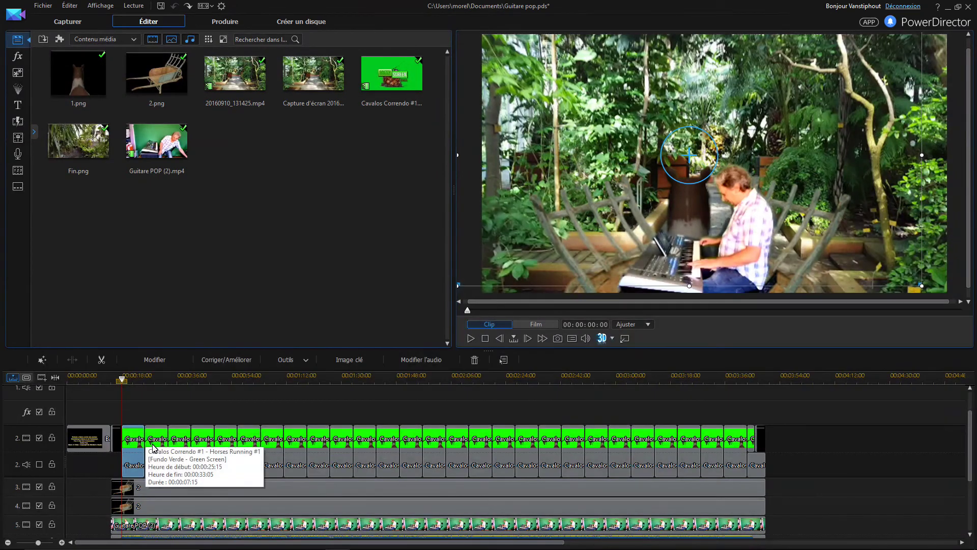
left_click(157, 442)
left_click(178, 442)
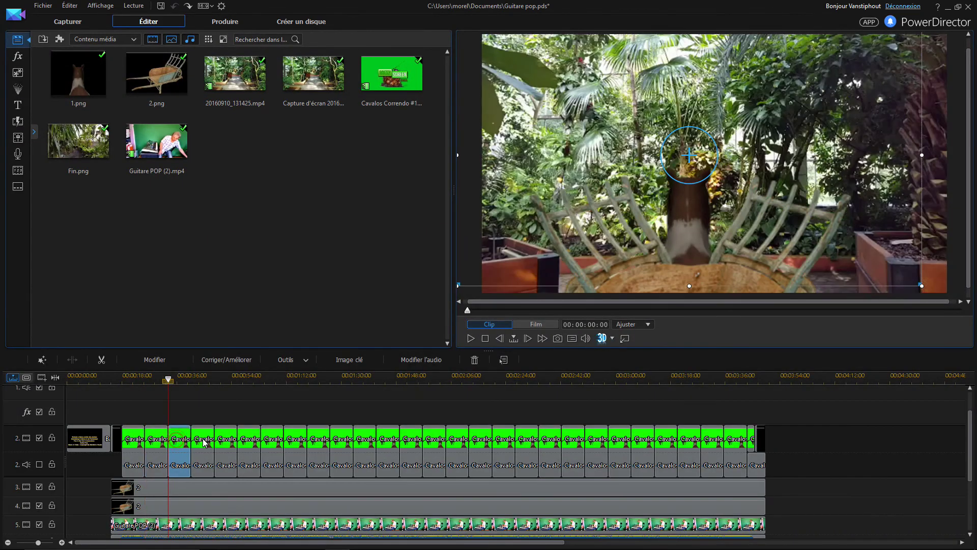
left_click(203, 442)
Select the first four Cavalos Correndo clips on track 2 together, then the first eight, clearing the selection each time
mouse_move(214, 408)
left_mouse_down()
mouse_move(156, 449)
mouse_move(138, 450)
mouse_move(167, 478)
mouse_move(201, 452)
left_mouse_up()
left_click(125, 412)
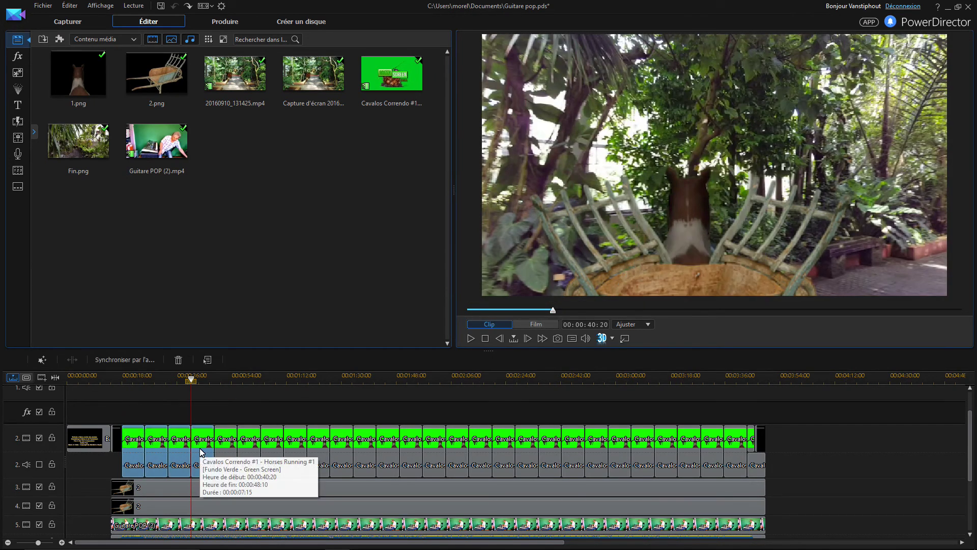
left_click(219, 409)
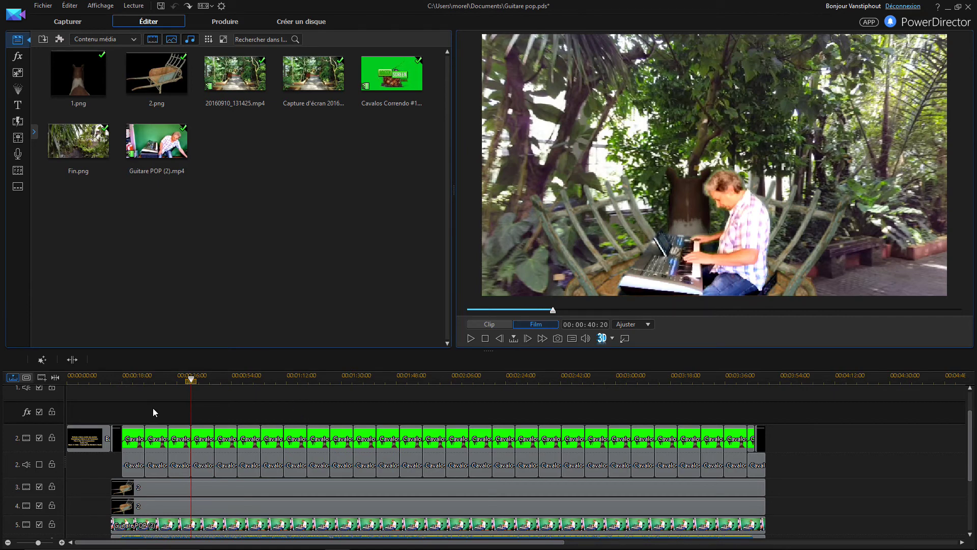
left_click_drag(129, 404, 294, 448)
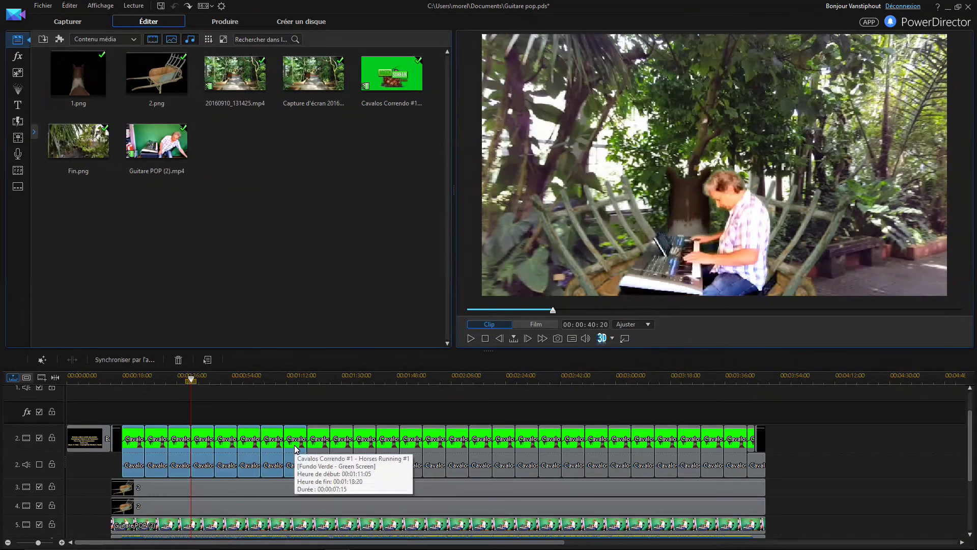
left_click(322, 417)
Play a short passage of the whole film from around 00:01:28 and pause it at 00:01:29:17
left_click(314, 384)
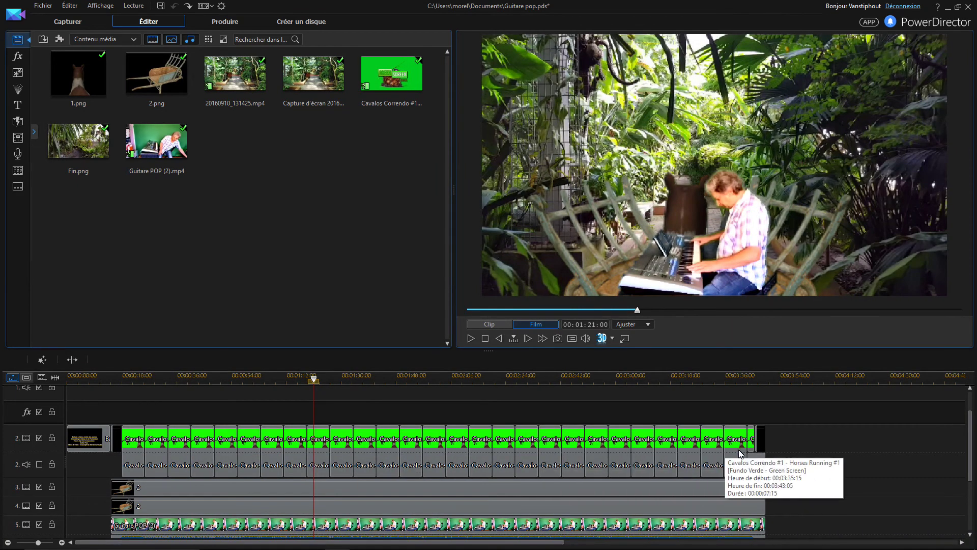
left_click(486, 339)
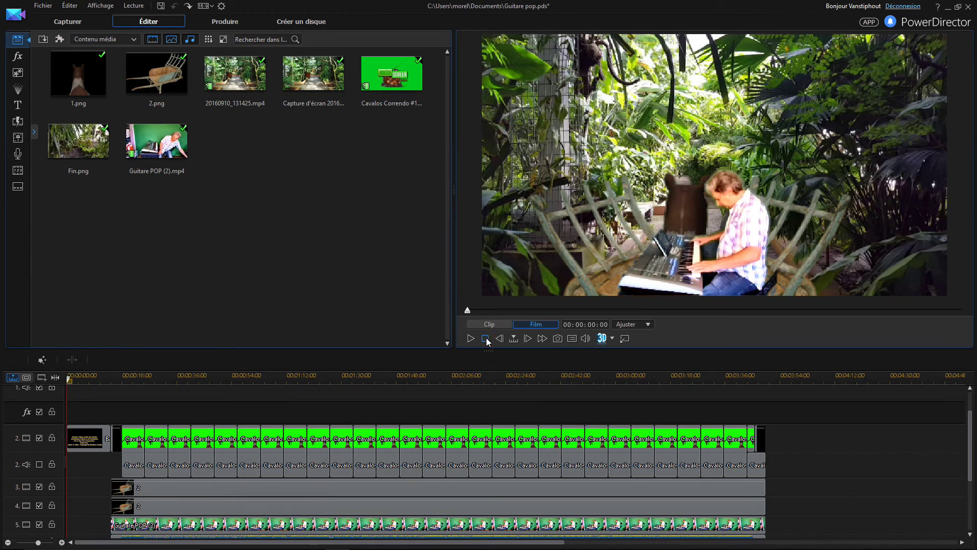
left_click(334, 378)
left_click(471, 339)
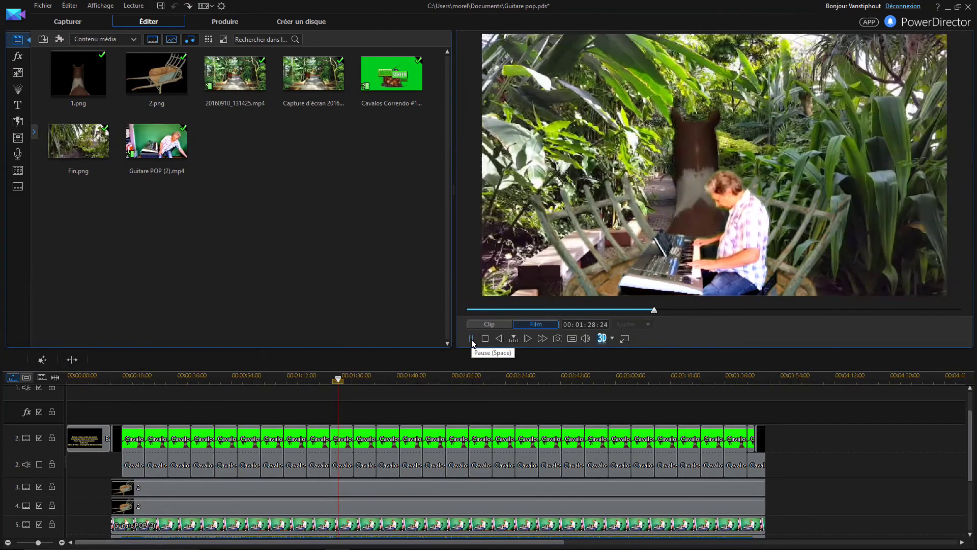
left_click(471, 338)
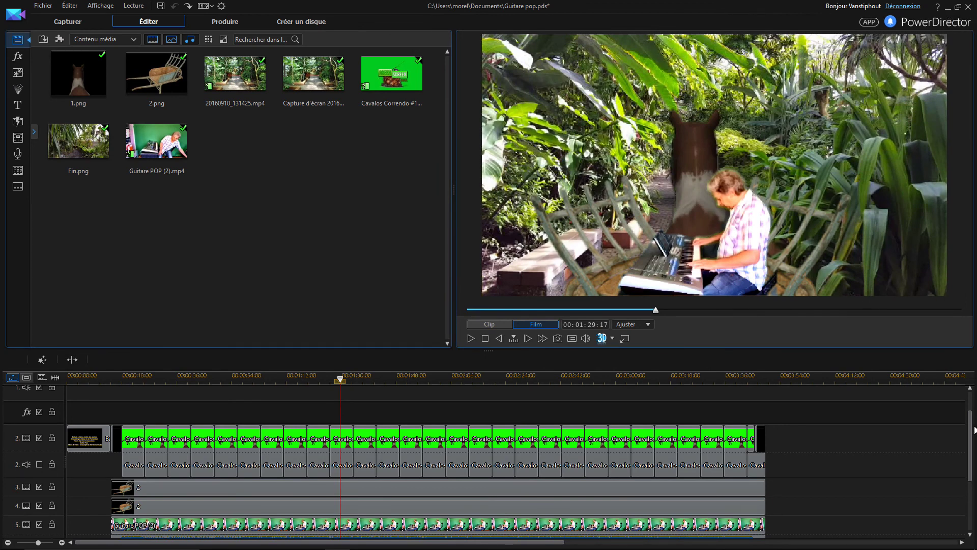
Leave the video project for the desktop and bring up the Enregistreur d'écran window
scroll(963, 458, "down", 3)
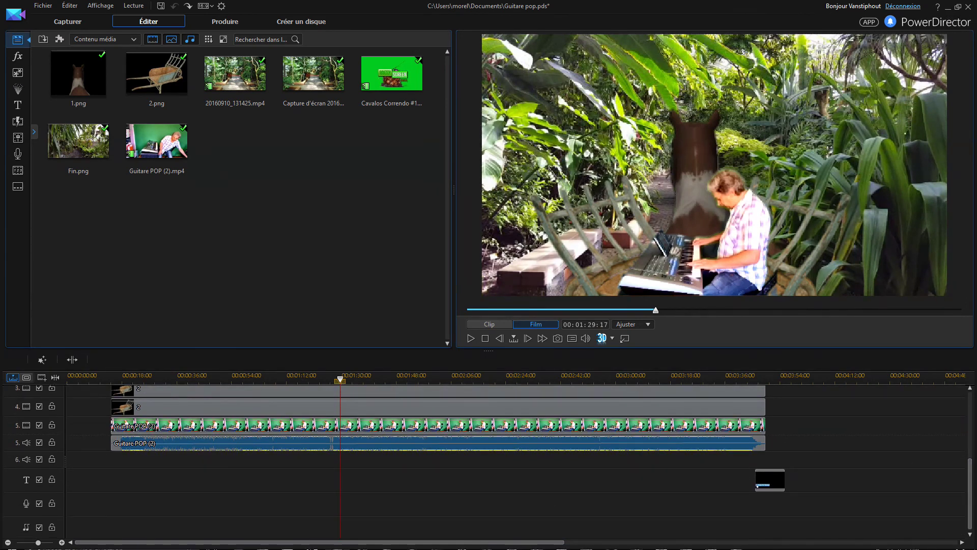
left_click(975, 7)
left_click(527, 301)
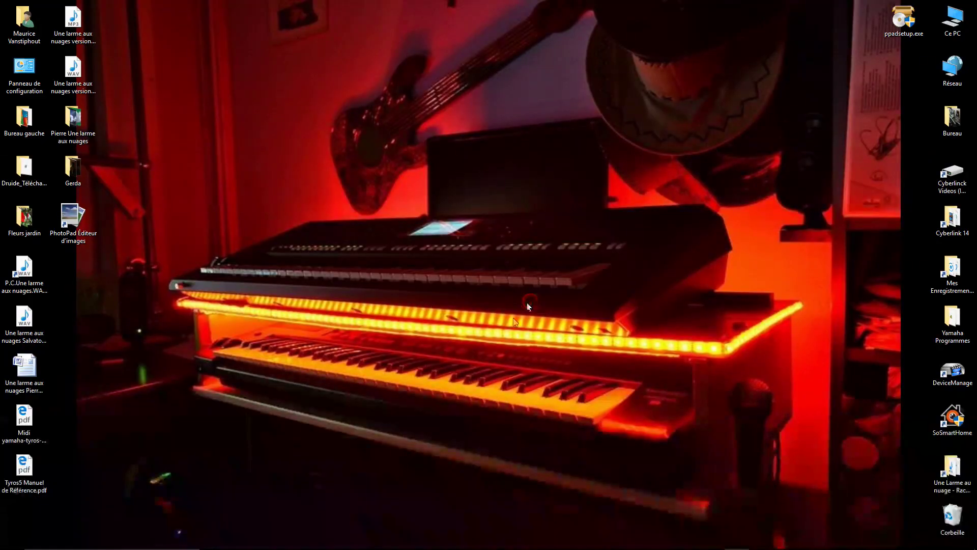
left_click(412, 539)
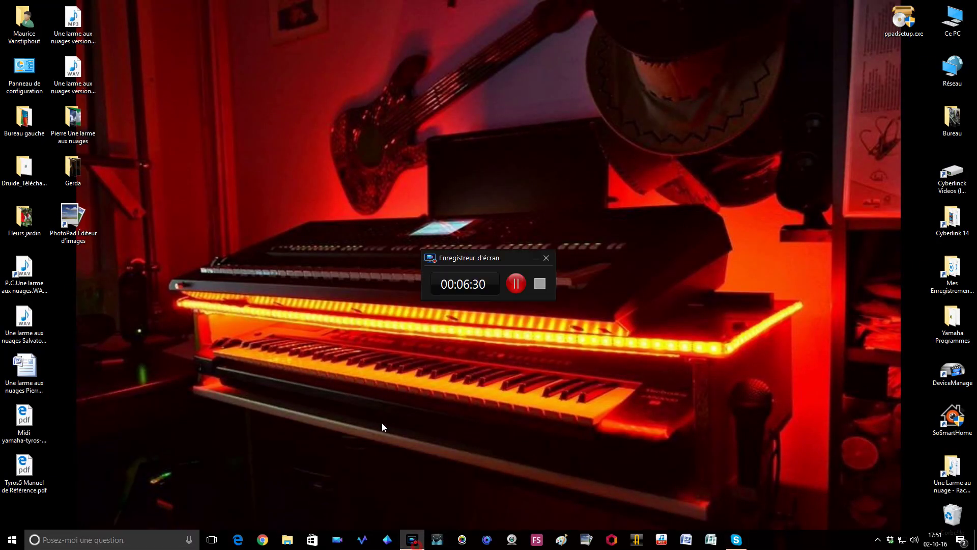